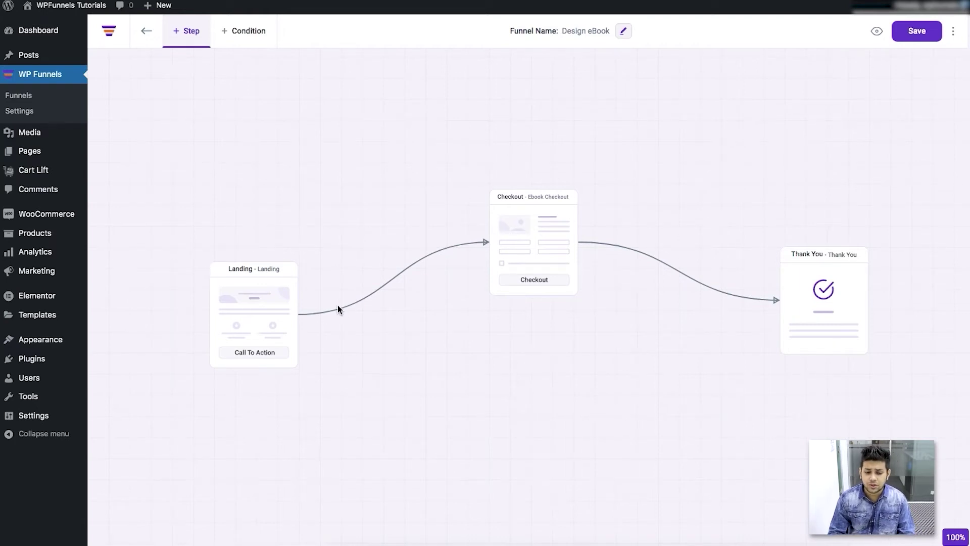
# Spread out the Landing, Checkout and Thank You steps on the funnel canvas, placing Checkout highest.
pyautogui.moveTo(251, 299); pyautogui.dragTo(206, 264)
pyautogui.moveTo(530, 231); pyautogui.dragTo(524, 176)
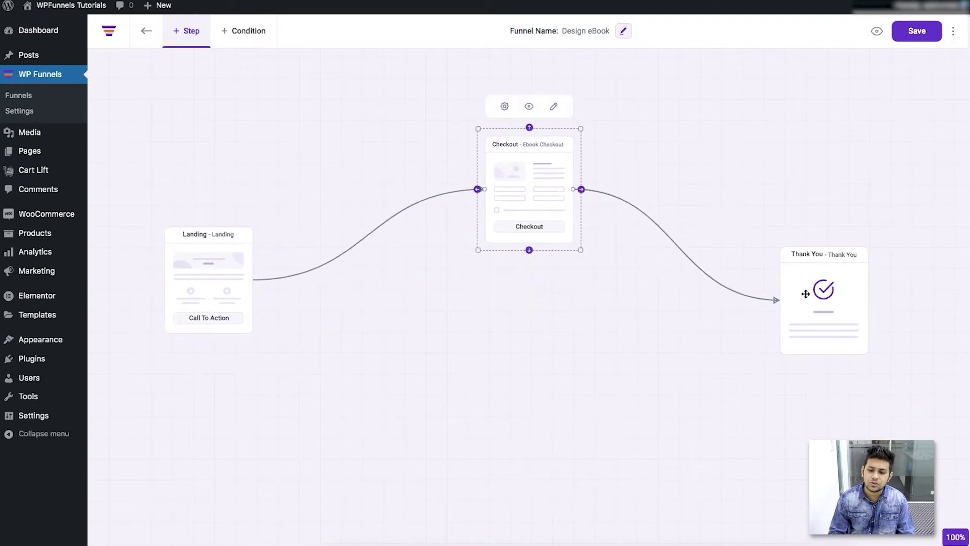
pyautogui.moveTo(805, 293); pyautogui.dragTo(818, 305)
pyautogui.click(593, 344)
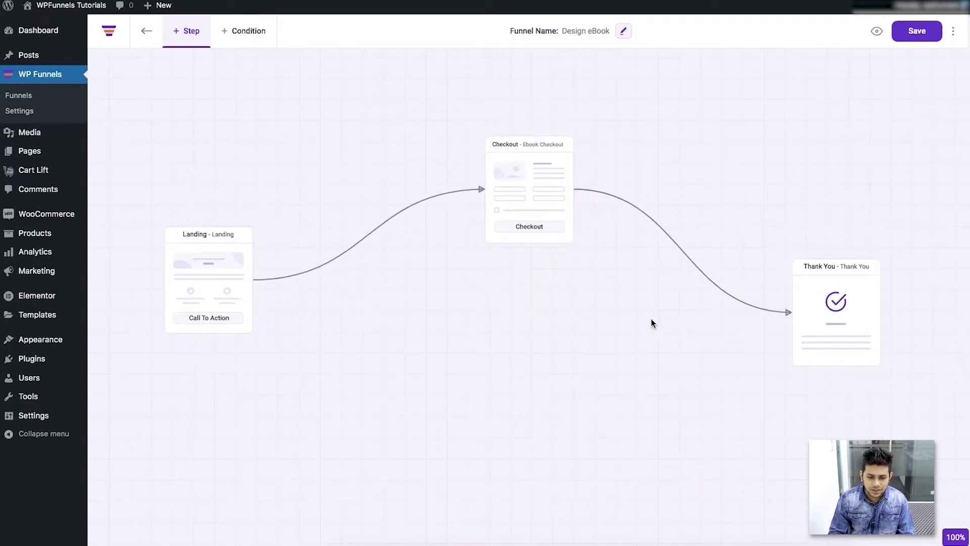
# Reposition the Landing step on the canvas slightly lower than Checkout and leave no step selected.
pyautogui.moveTo(188, 301); pyautogui.dragTo(221, 384)
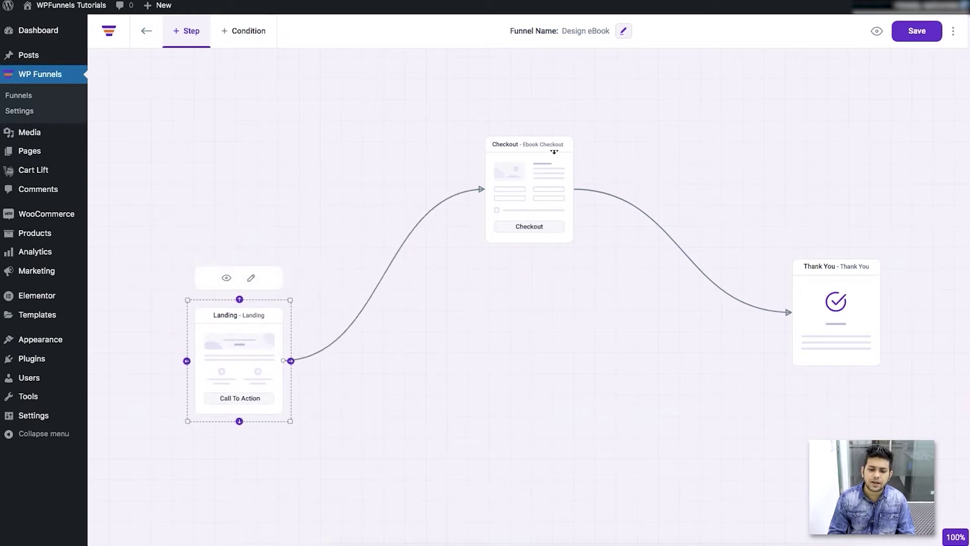
pyautogui.click(531, 173)
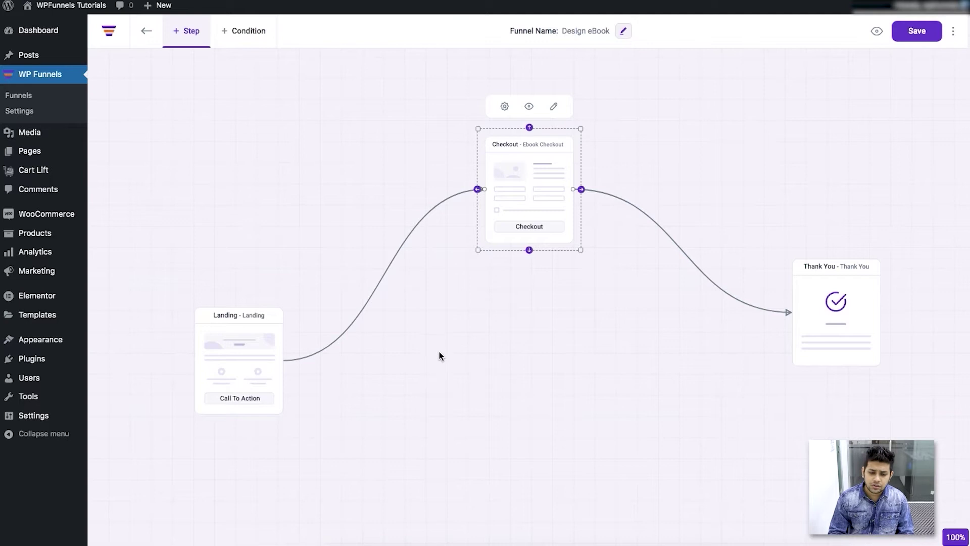
pyautogui.click(446, 373)
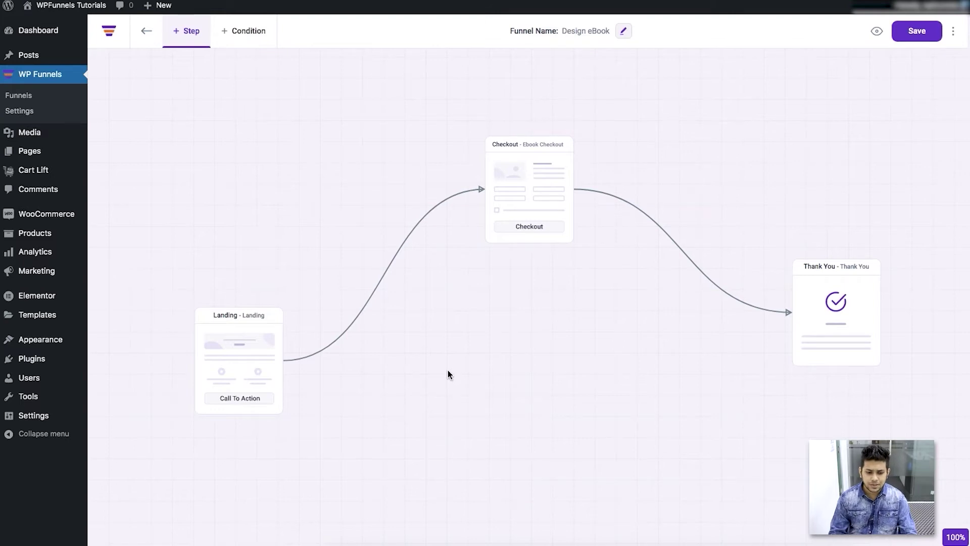
pyautogui.moveTo(226, 367); pyautogui.dragTo(212, 299)
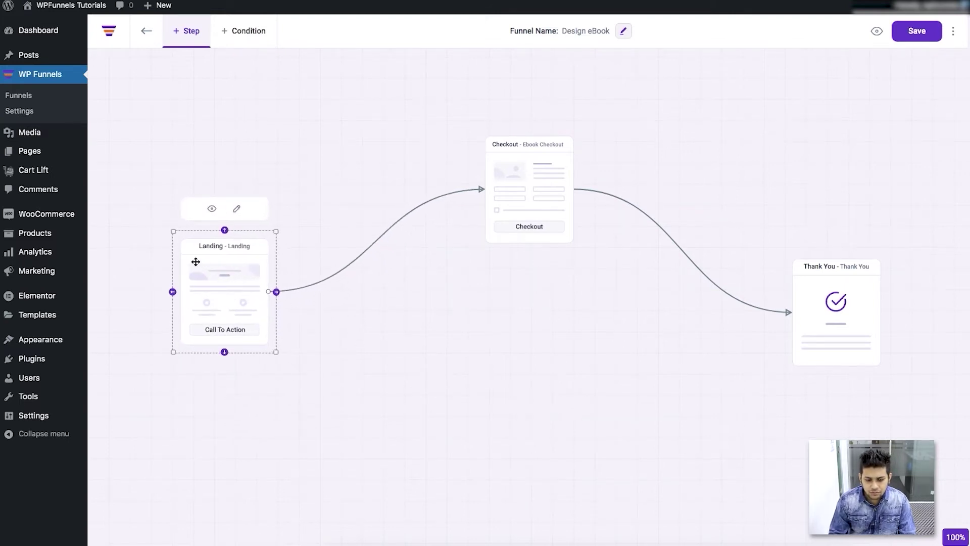
pyautogui.click(470, 329)
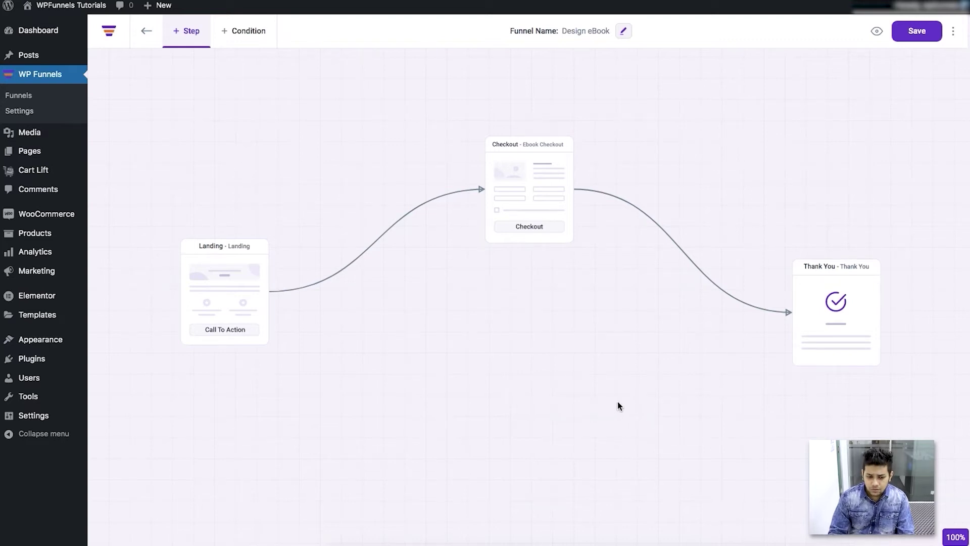
# Preview the Landing step's page, look through its sections from hero to reader testimonials, and return to the funnel canvas.
pyautogui.moveTo(234, 275)
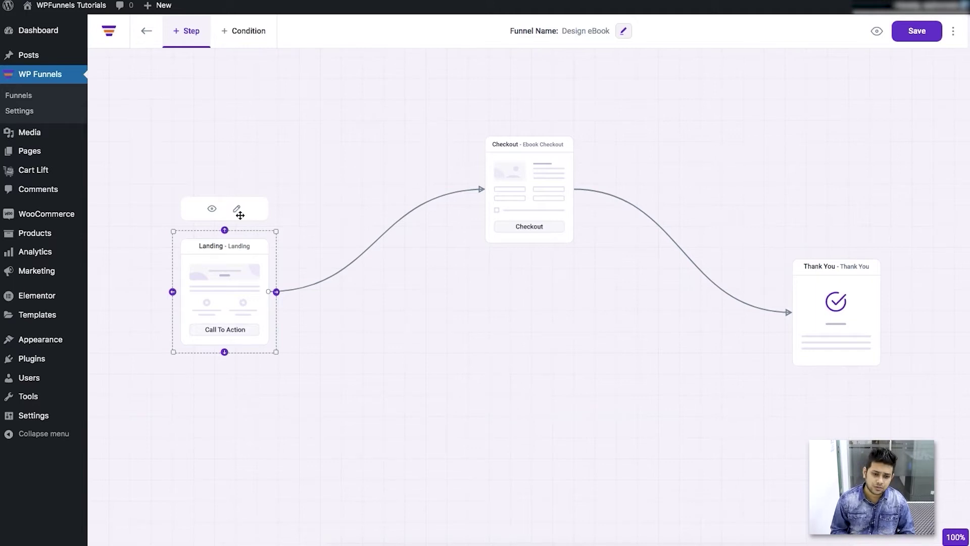
pyautogui.click(212, 208)
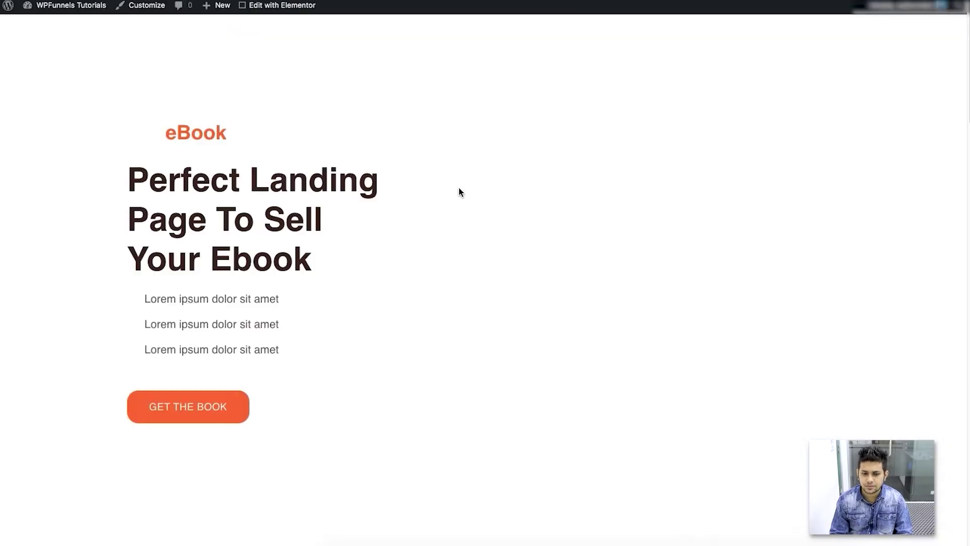
pyautogui.scroll(-20, 503, 244)
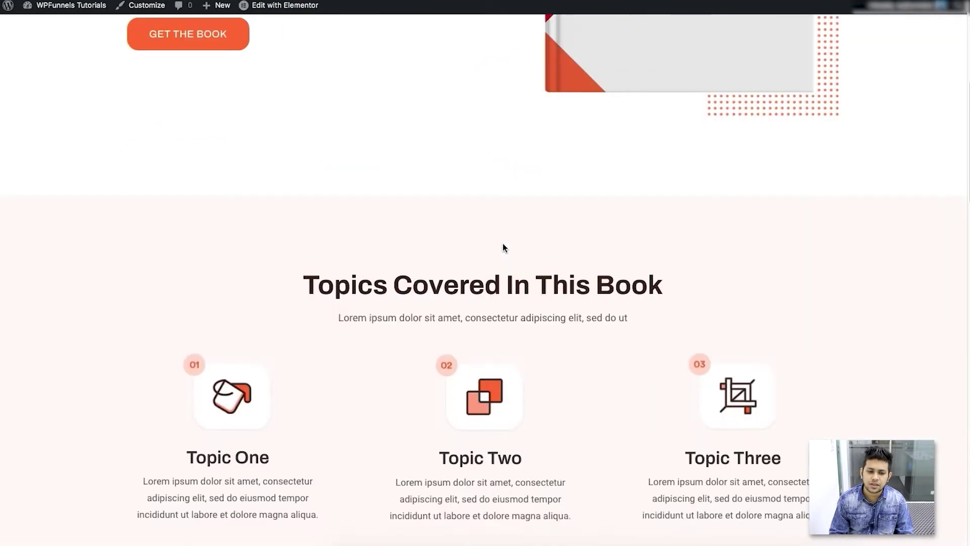
pyautogui.scroll(-15, 503, 243)
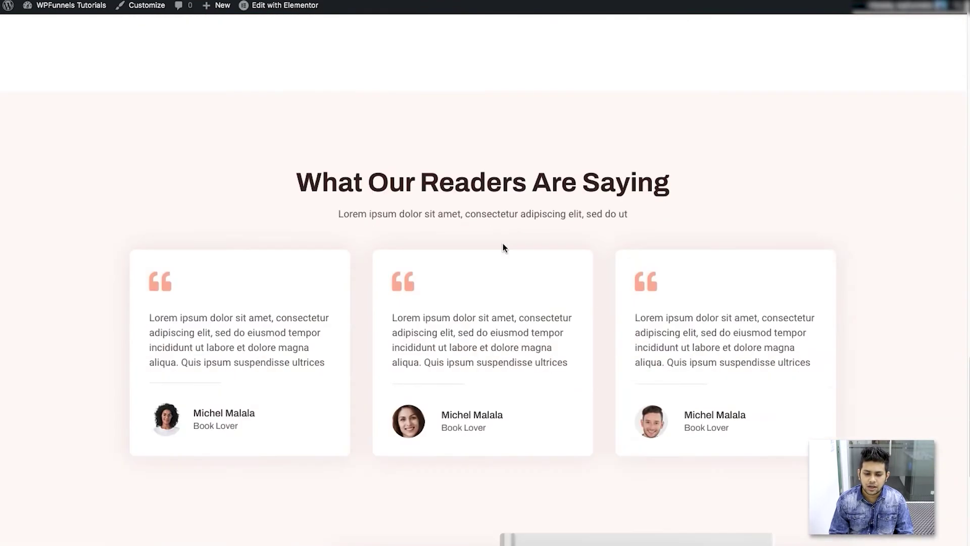
pyautogui.scroll(20, 503, 246)
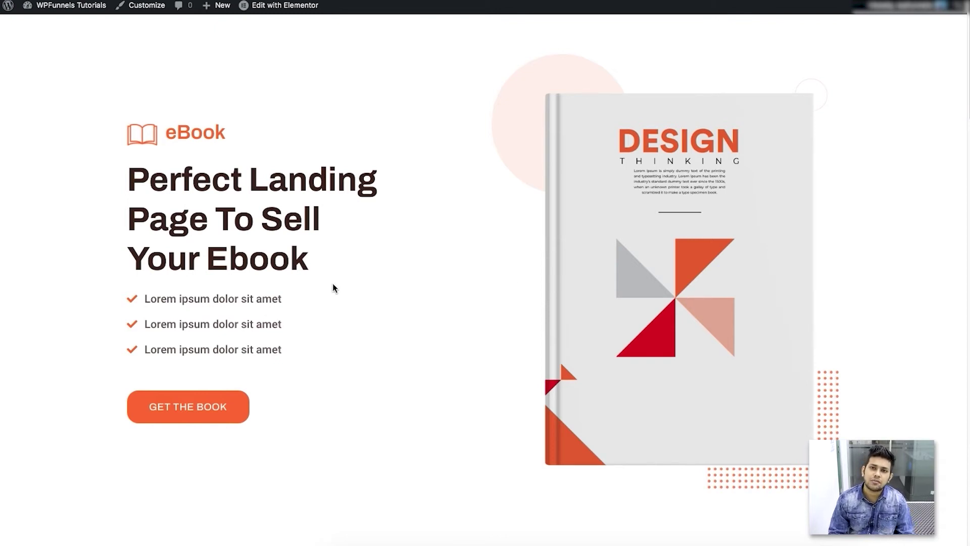
pyautogui.scroll(-5, 330, 278)
pyautogui.scroll(5, 331, 275)
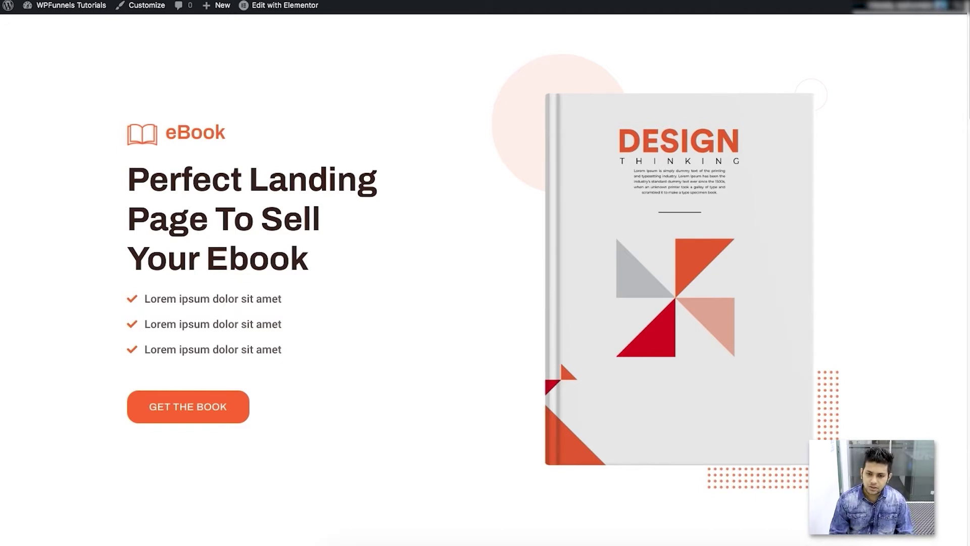
pyautogui.hotkey('ctrl', 'w')
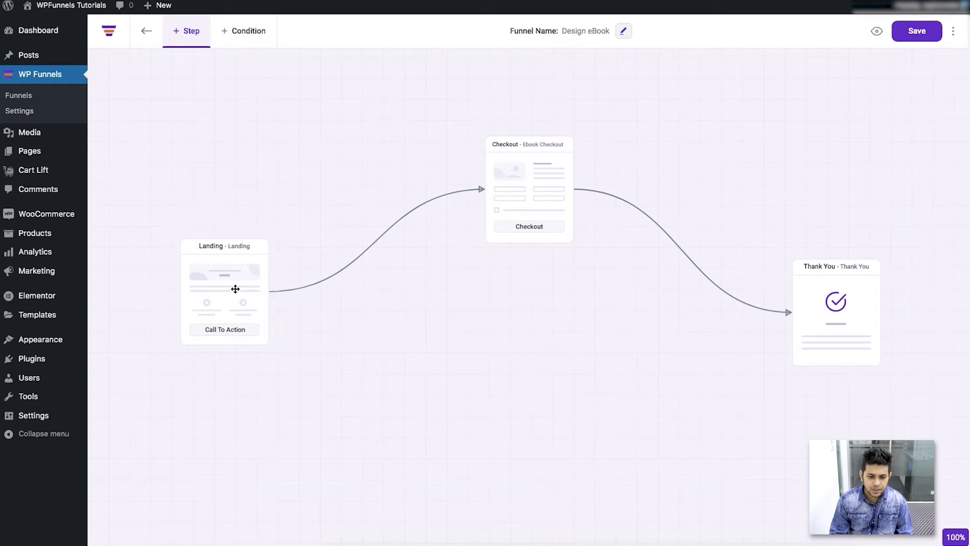
# Open the Landing step's page for editing in Elementor and look over its layout.
pyautogui.moveTo(237, 242)
pyautogui.click(238, 212)
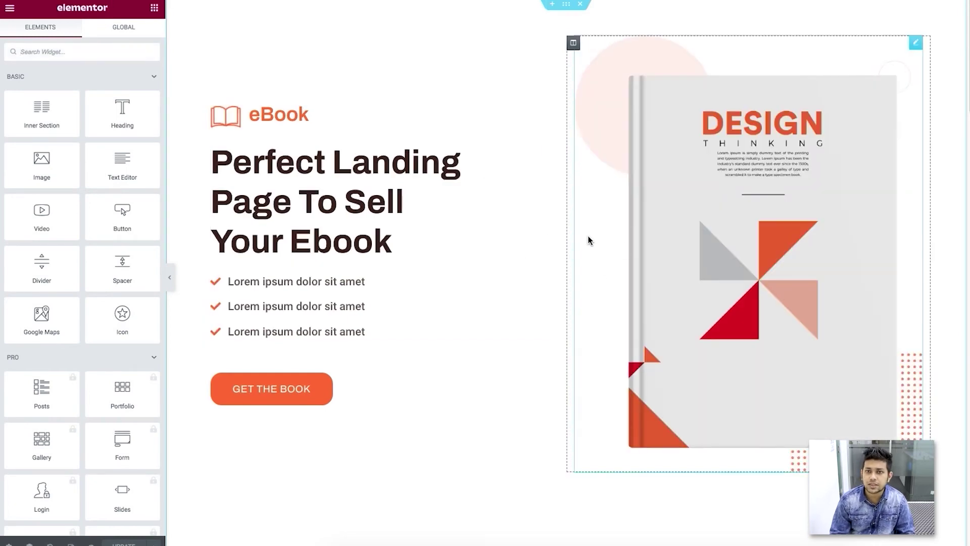
pyautogui.scroll(-8, 589, 240)
pyautogui.scroll(1, 590, 241)
pyautogui.scroll(7, 589, 238)
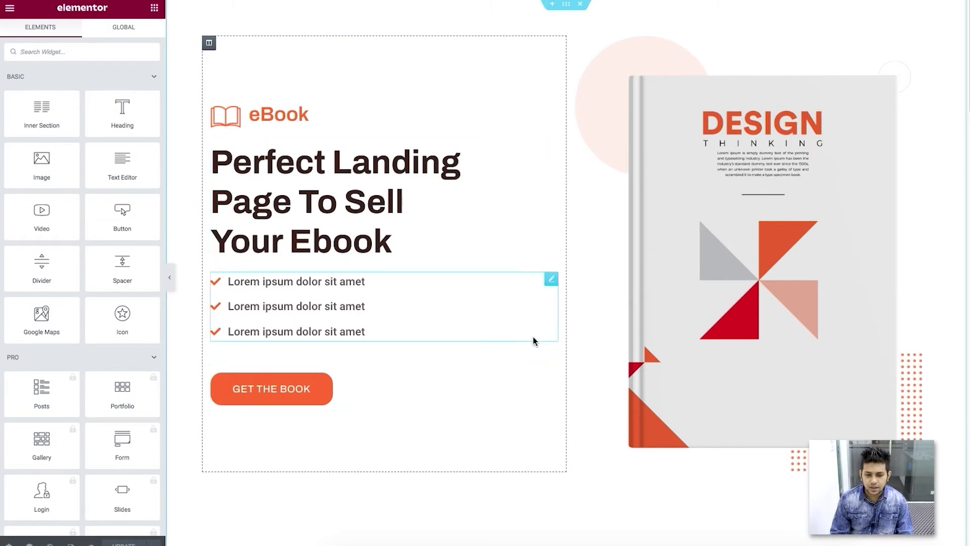
# Inspect the editable content of the hero section's heading, eBook image box, icon list and book cover image.
pyautogui.click(332, 230)
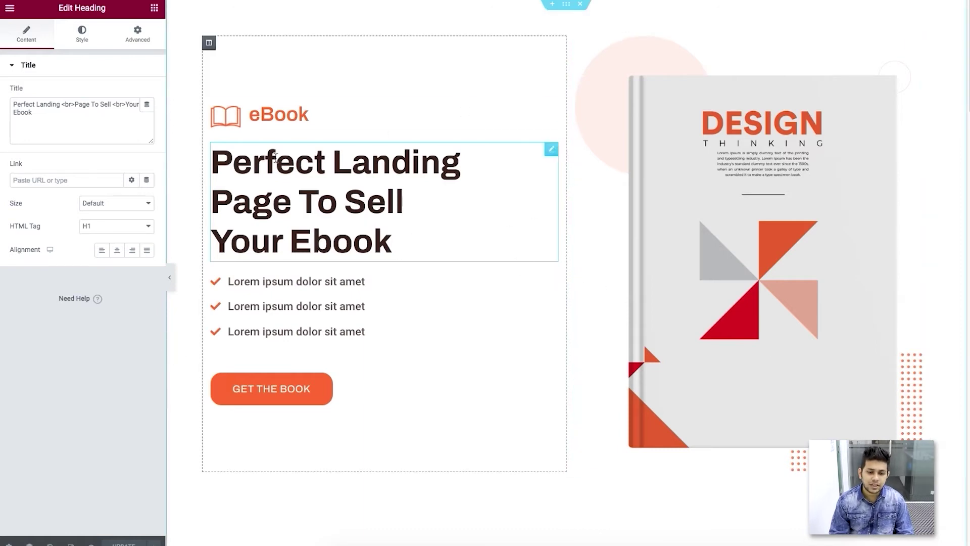
pyautogui.click(268, 107)
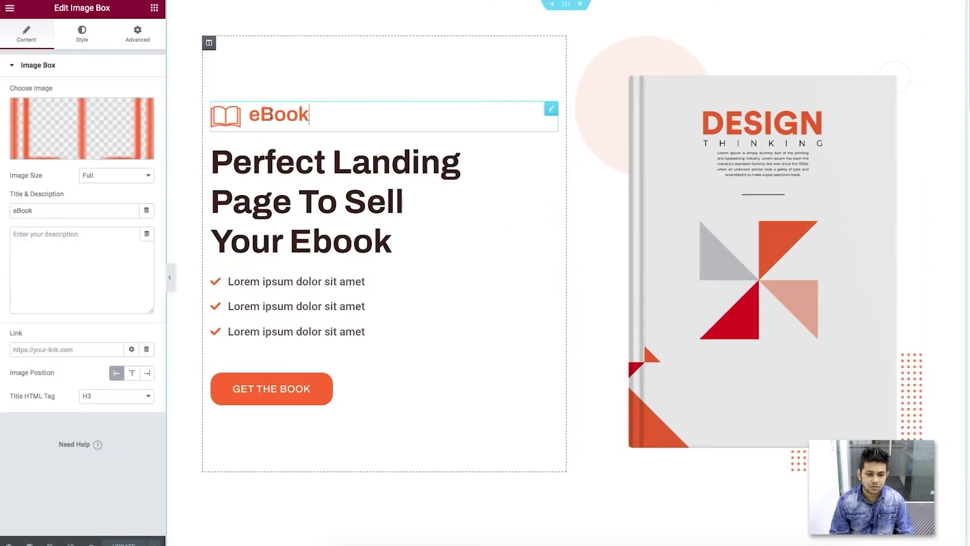
pyautogui.click(326, 281)
pyautogui.click(247, 121)
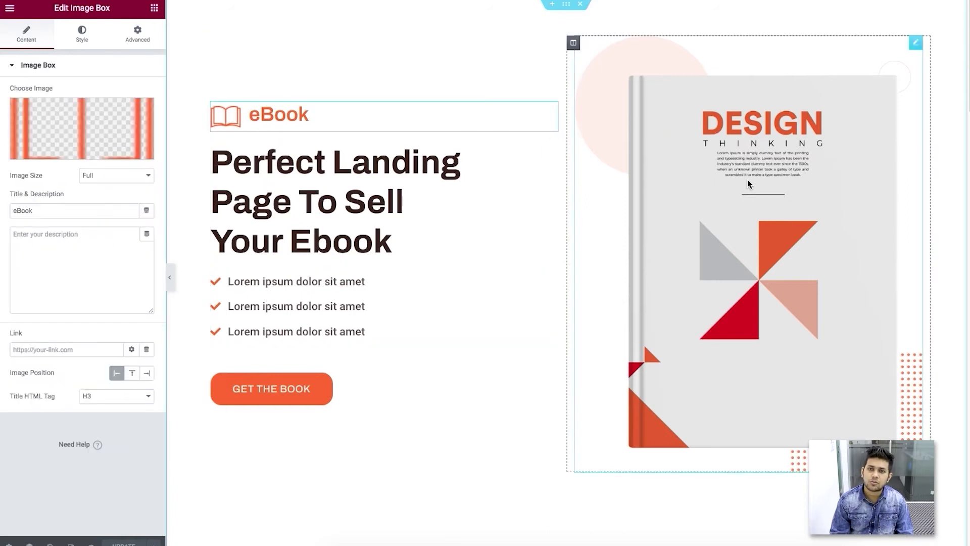
pyautogui.click(719, 211)
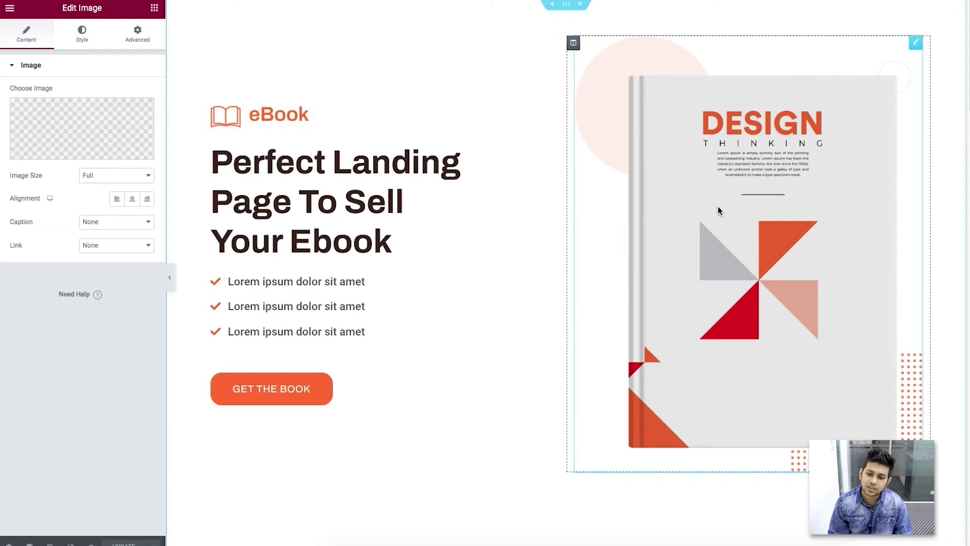
# Inspect the image boxes for Topic One, Topic Two and Topic Three in the Topics Covered In This Book section.
pyautogui.scroll(-10, 603, 227)
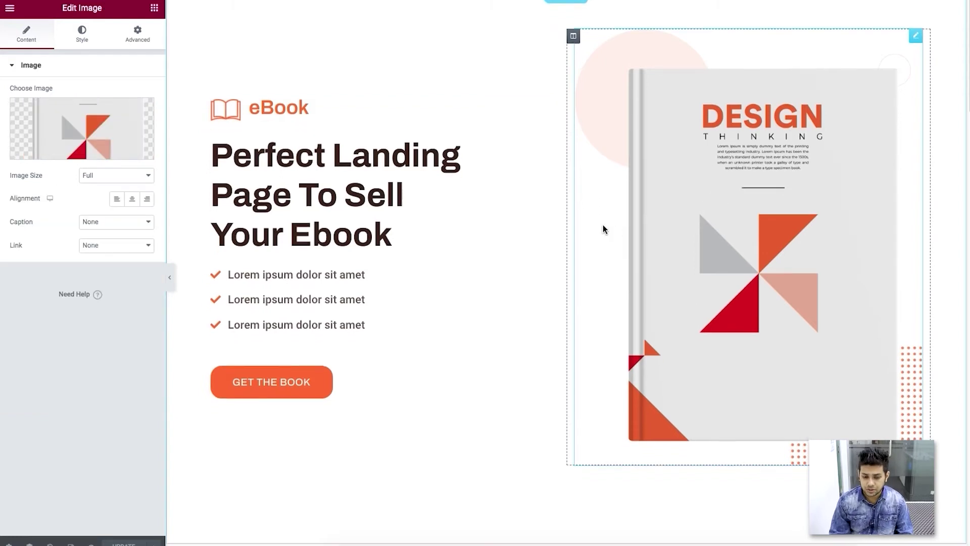
pyautogui.scroll(1, 602, 227)
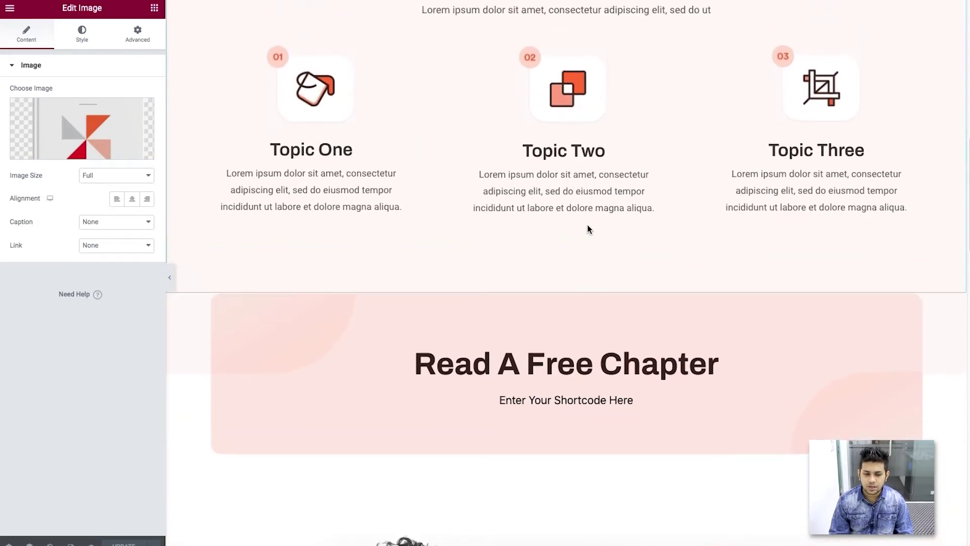
pyautogui.click(299, 86)
pyautogui.click(615, 99)
pyautogui.click(776, 100)
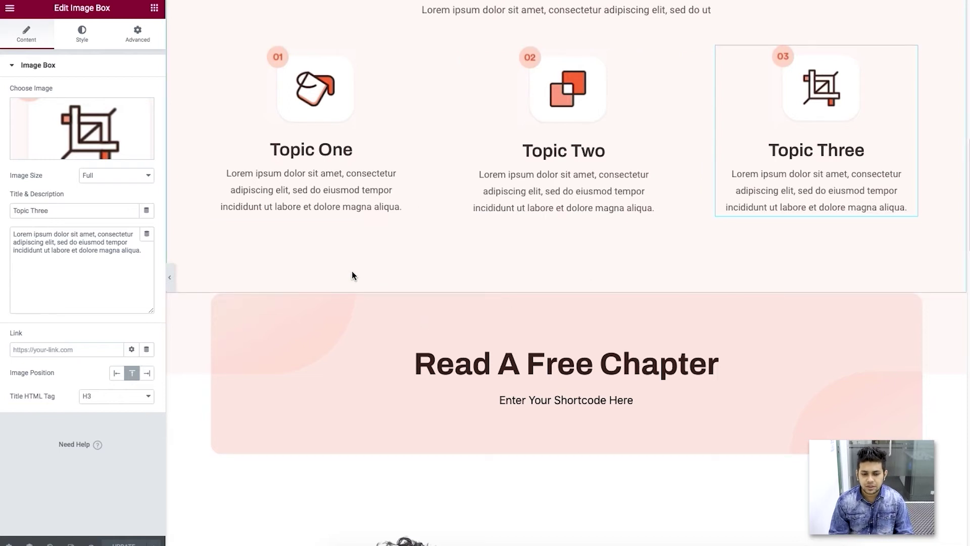
# Review the whole landing page in the editor, from the hero through the topics and testimonials to the Get It Now section.
pyautogui.scroll(10, 352, 273)
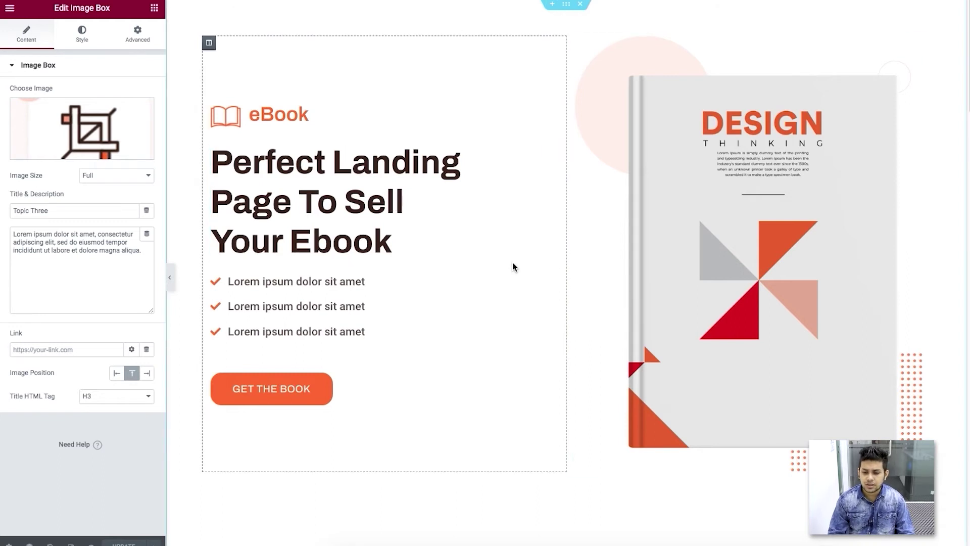
pyautogui.scroll(-10, 520, 266)
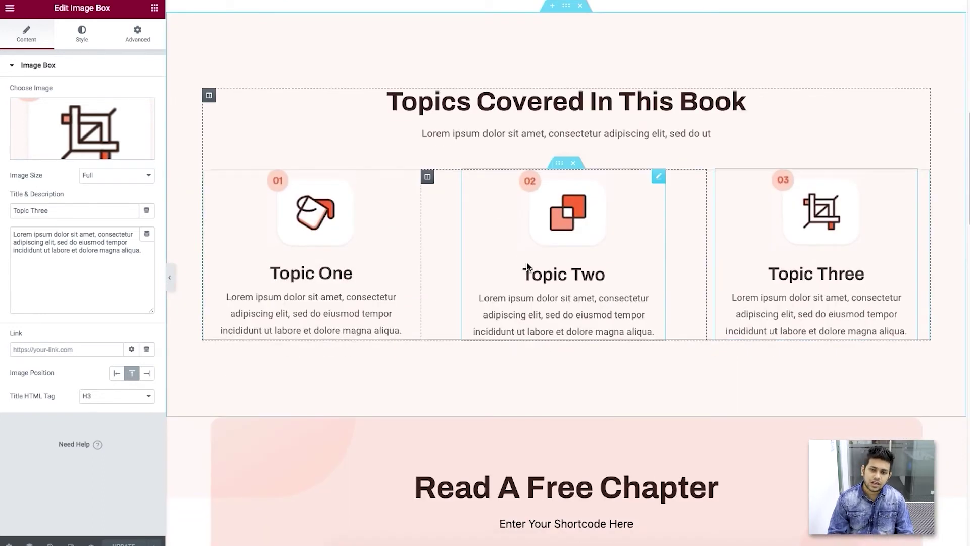
pyautogui.scroll(-10, 526, 266)
pyautogui.scroll(-10, 527, 262)
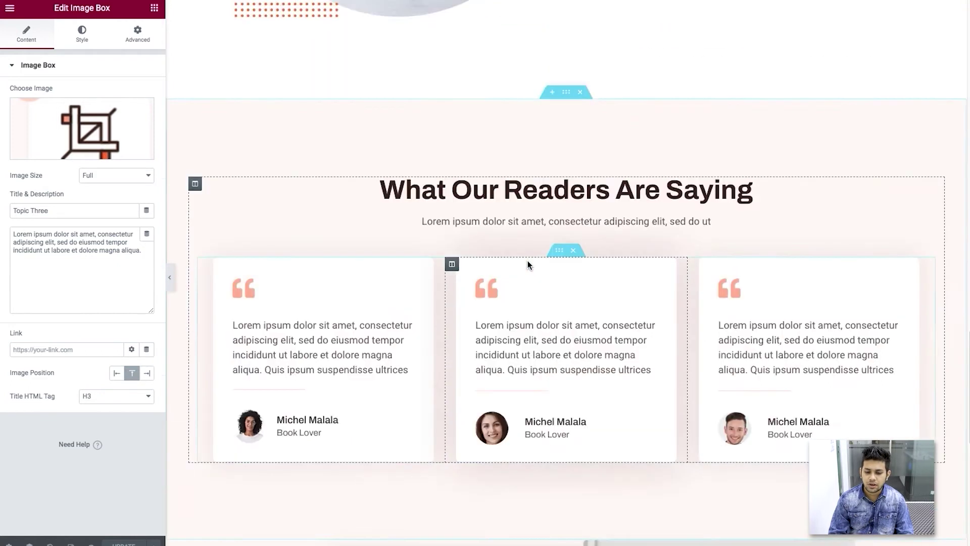
pyautogui.scroll(-1, 528, 262)
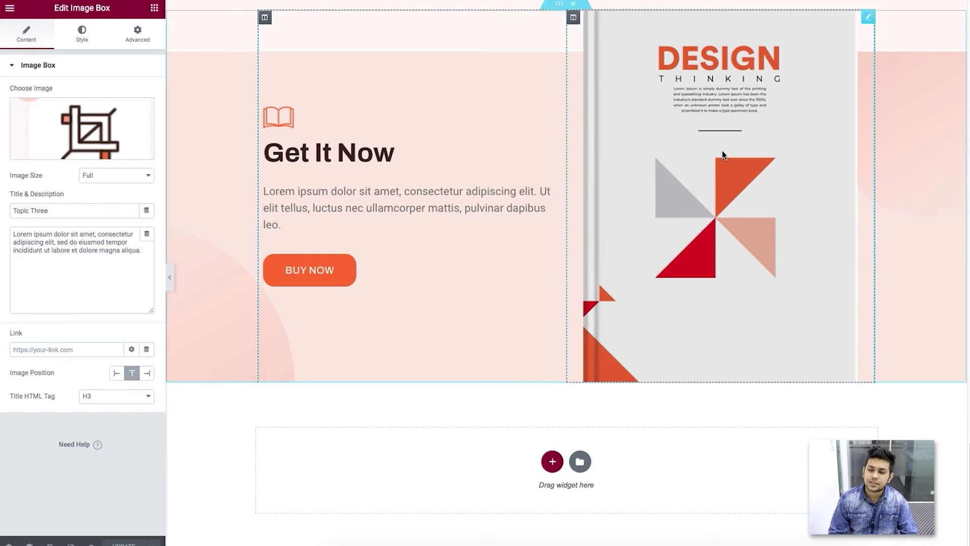
pyautogui.scroll(15, 721, 149)
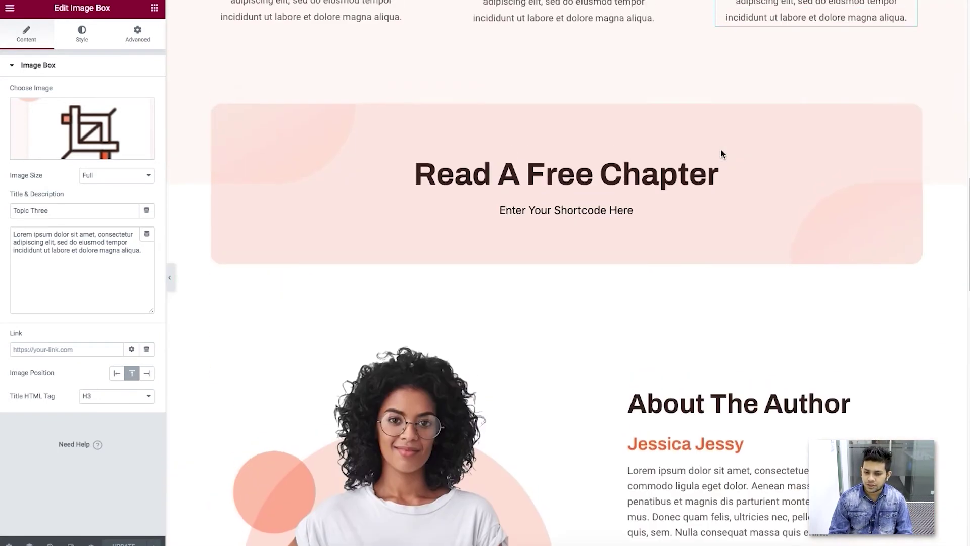
pyautogui.scroll(3, 606, 151)
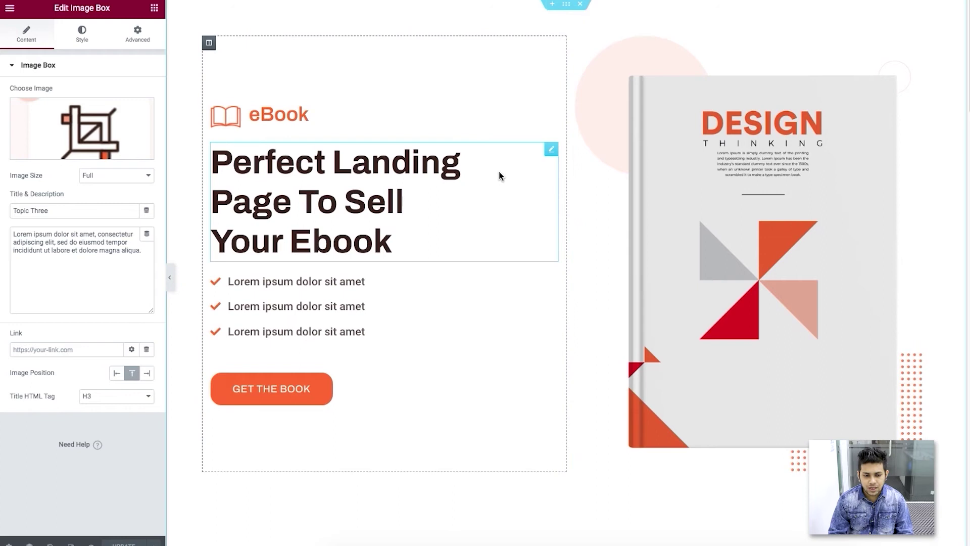
pyautogui.scroll(-4, 498, 171)
pyautogui.scroll(-1, 501, 171)
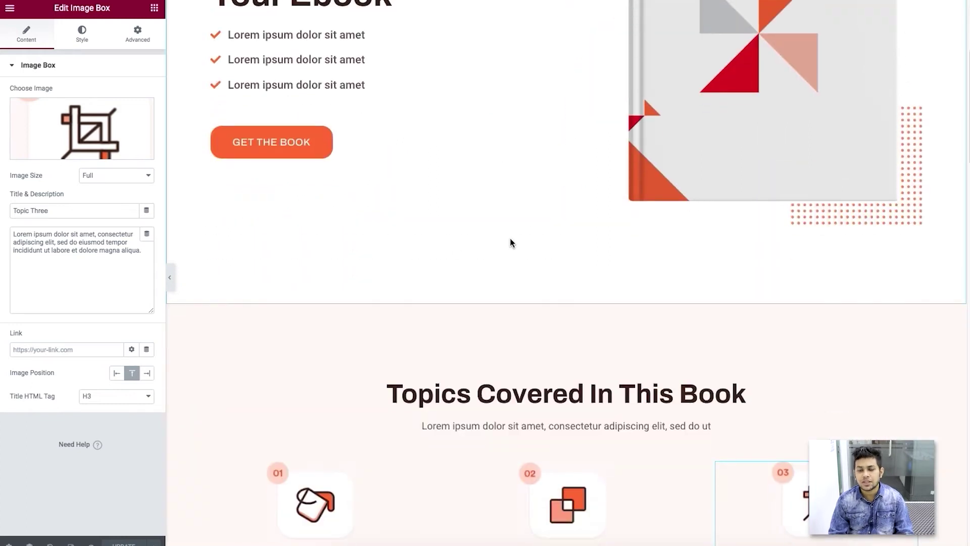
pyautogui.moveTo(563, 306)
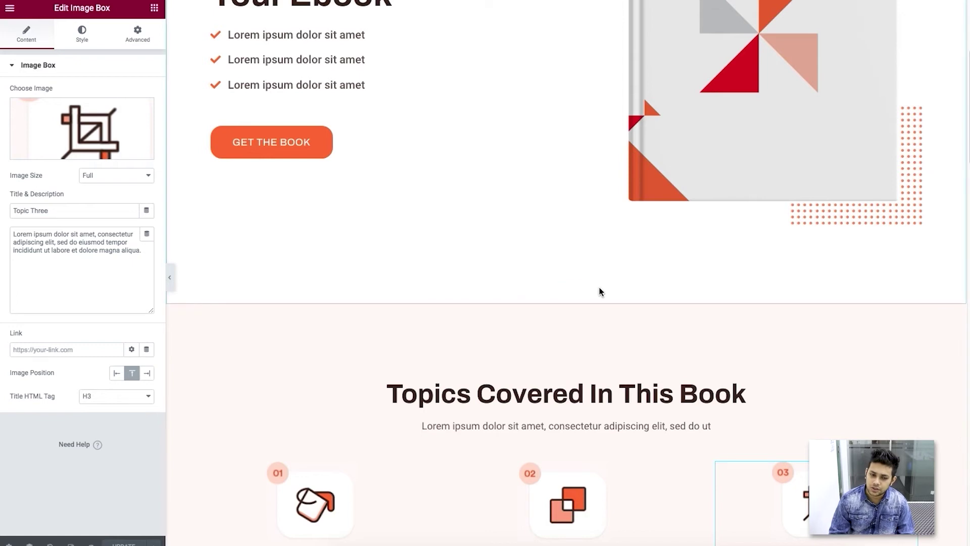
# Inspect the hero section's GET THE BOOK button settings and find the Next Step Button widget among the available widgets.
pyautogui.scroll(5, 484, 286)
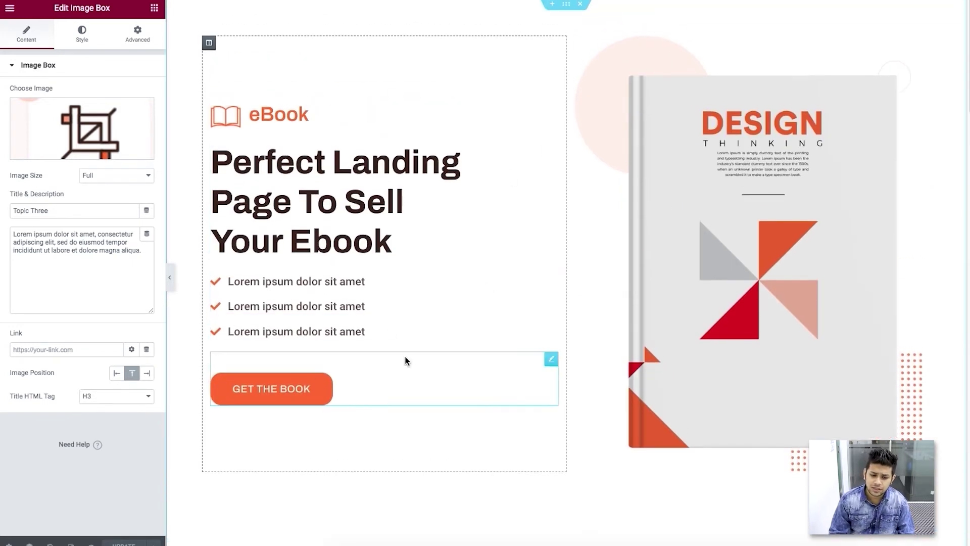
pyautogui.click(325, 388)
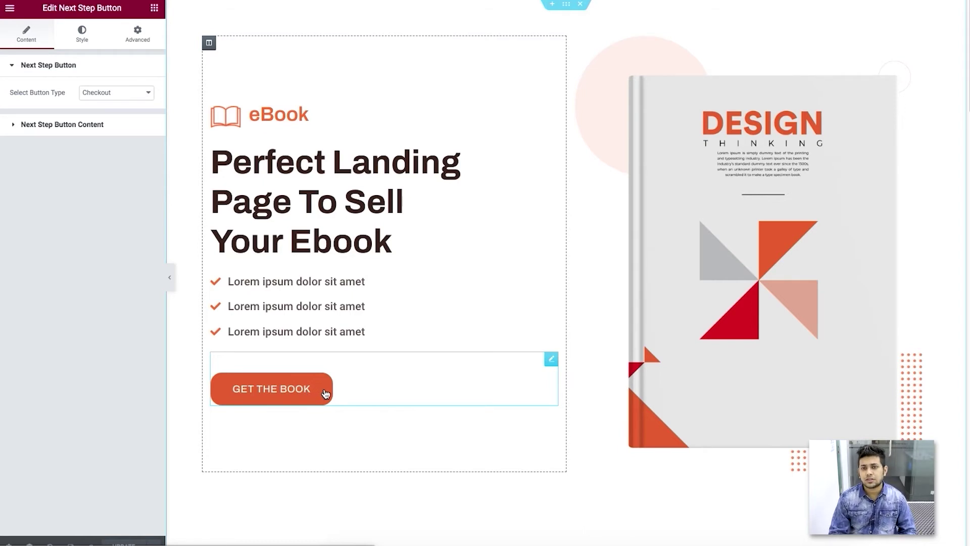
pyautogui.click(154, 8)
pyautogui.scroll(-5, 80, 204)
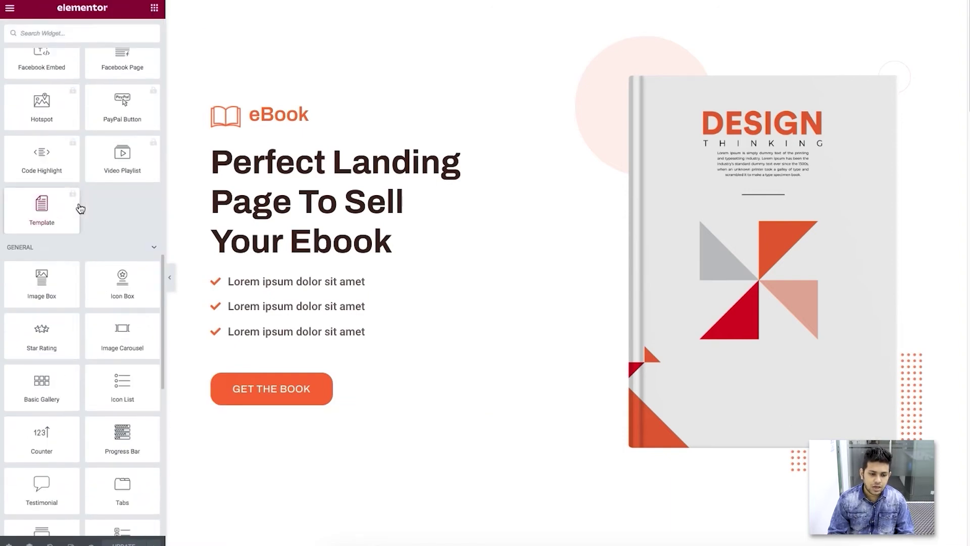
pyautogui.scroll(-10, 76, 228)
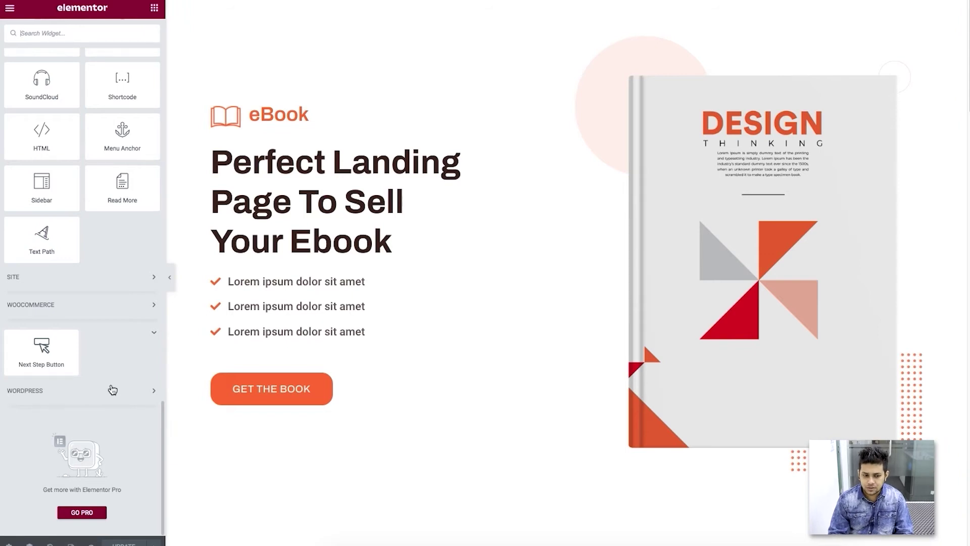
# Inspect the GET THE BOOK button's type, text, alignment, size and icon settings, and look over the landing page.
pyautogui.click(318, 380)
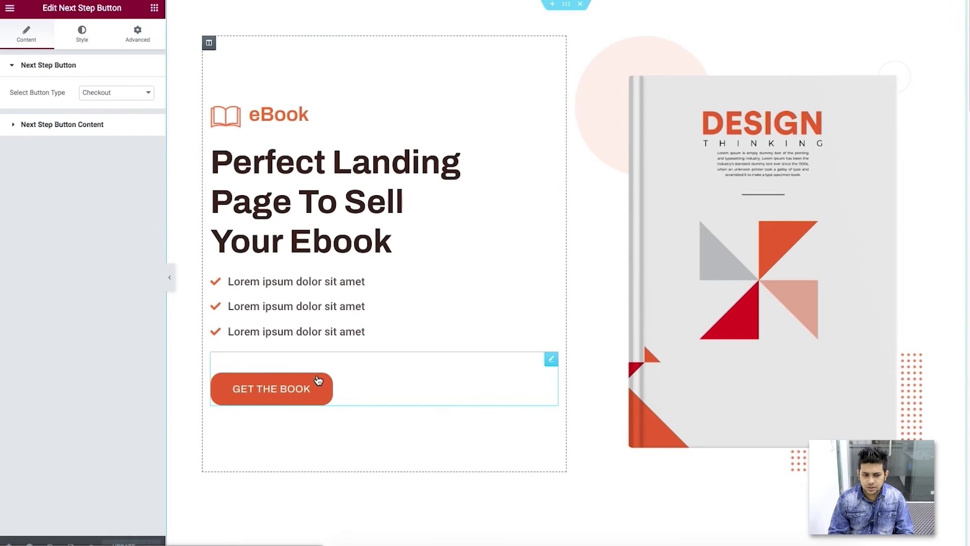
pyautogui.click(87, 131)
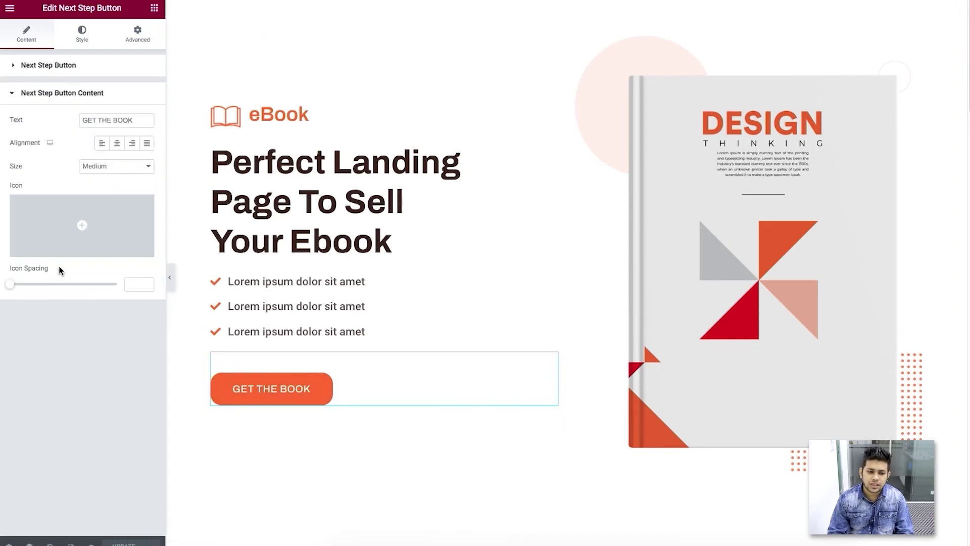
pyautogui.click(99, 120)
pyautogui.click(94, 69)
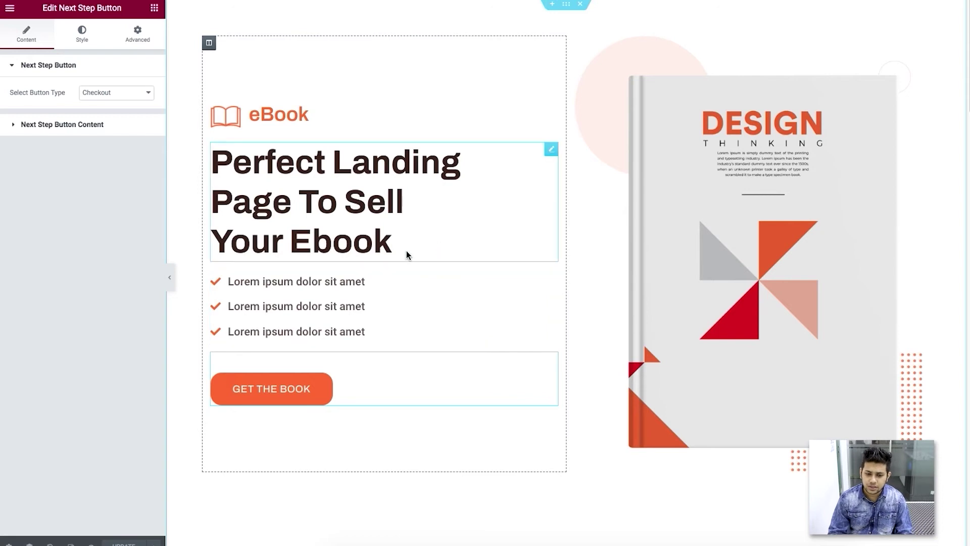
pyautogui.scroll(-15, 404, 235)
pyautogui.scroll(20, 404, 235)
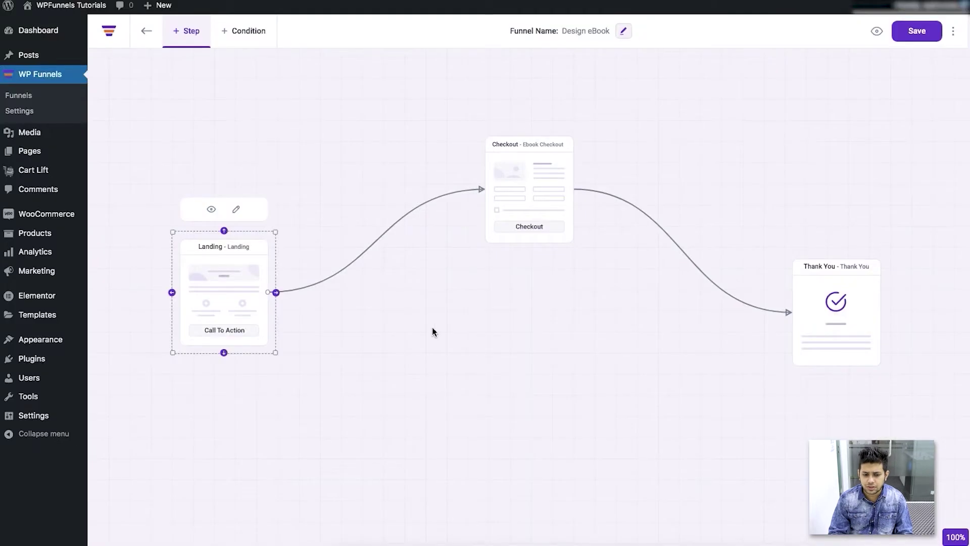
# Preview the funnel's checkout step and review its Design Thinking banner, billing details and order summary.
pyautogui.click(419, 327)
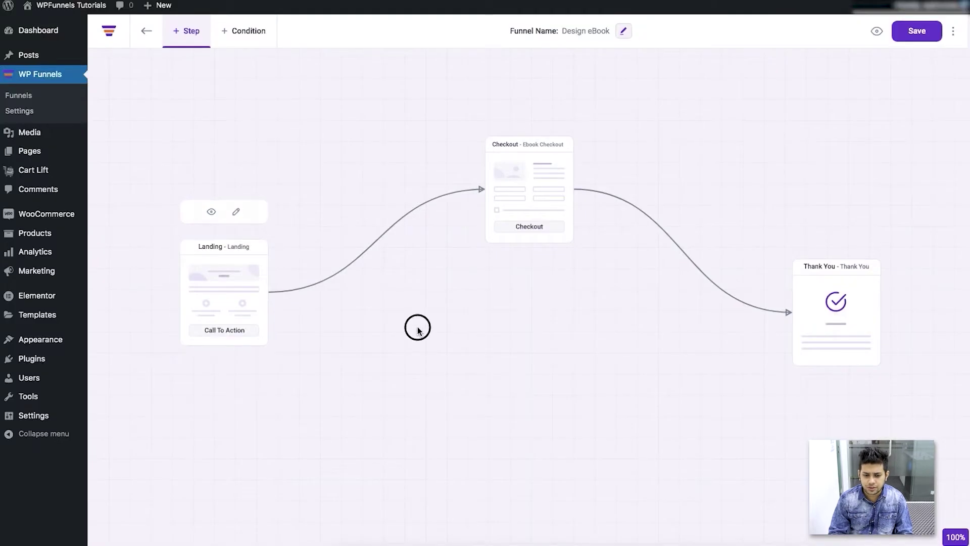
pyautogui.click(518, 187)
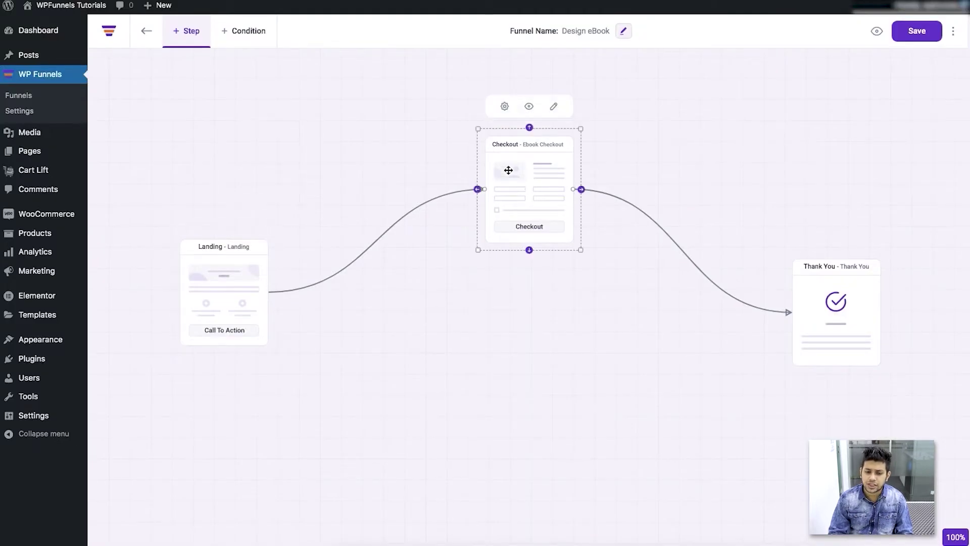
pyautogui.click(529, 106)
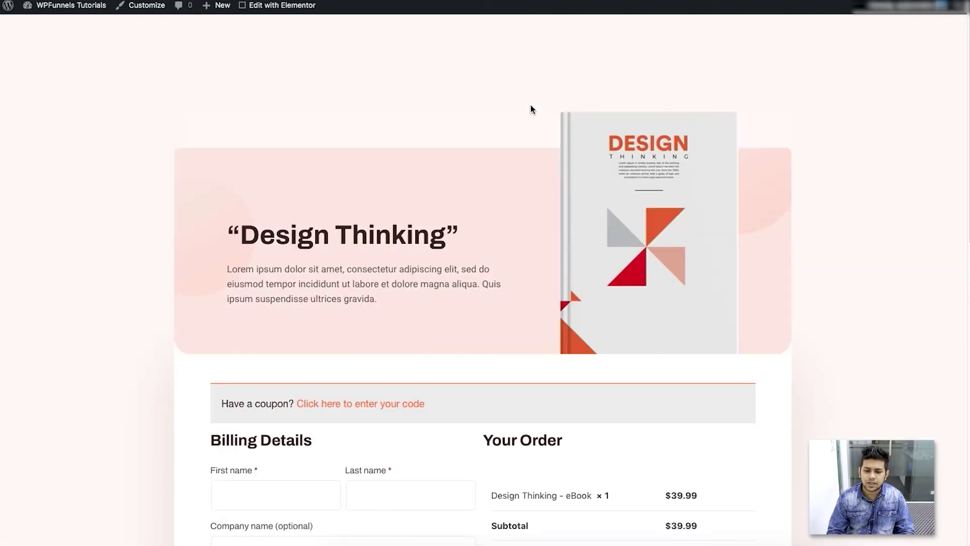
pyautogui.scroll(-1, 529, 110)
pyautogui.scroll(-10, 528, 110)
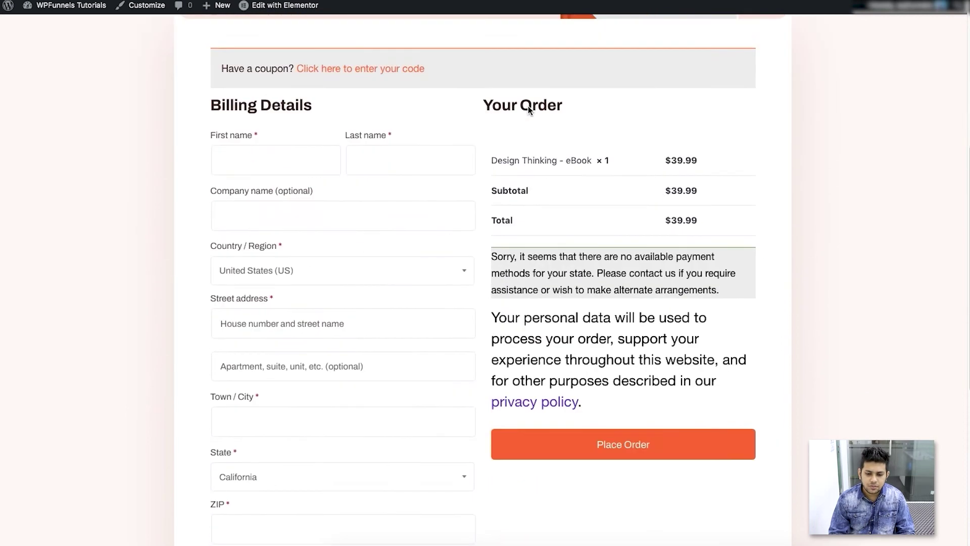
pyautogui.scroll(15, 528, 110)
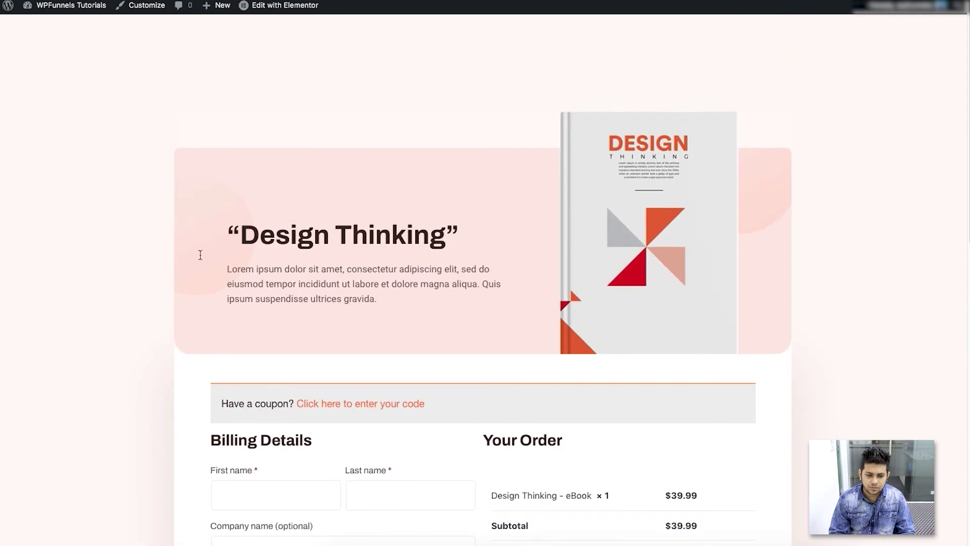
pyautogui.moveTo(230, 269); pyautogui.dragTo(434, 278)
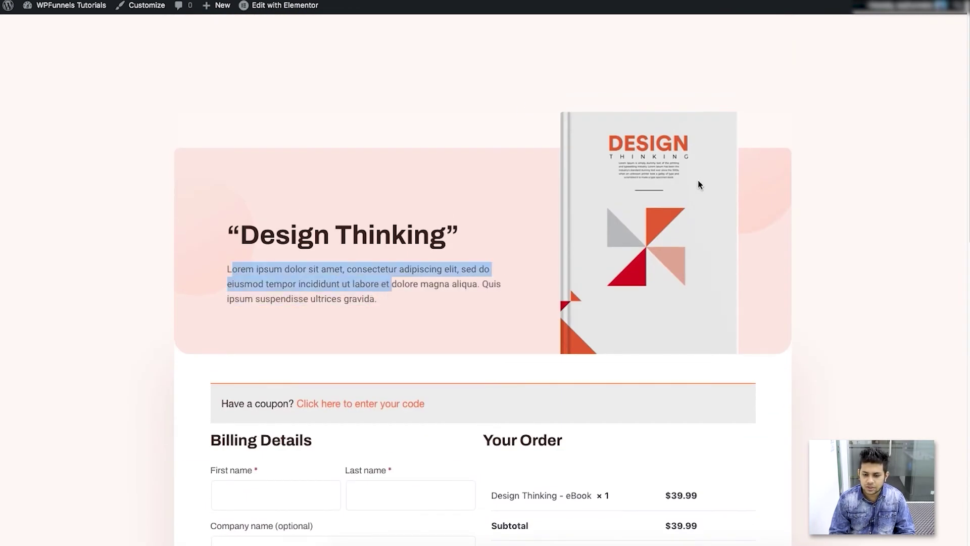
pyautogui.click(312, 296)
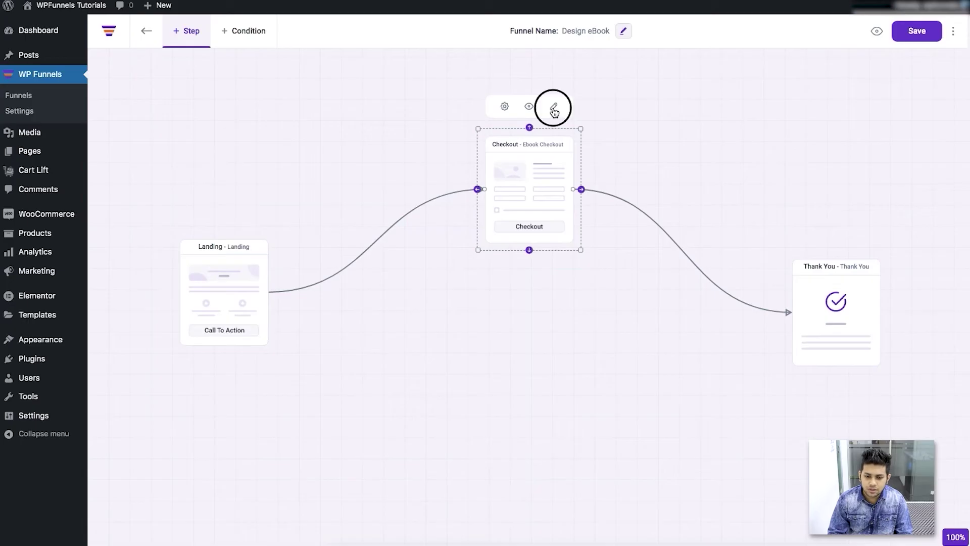
# Open the checkout step in the Elementor editor and review its billing form, order summary and payment section.
pyautogui.click(555, 108)
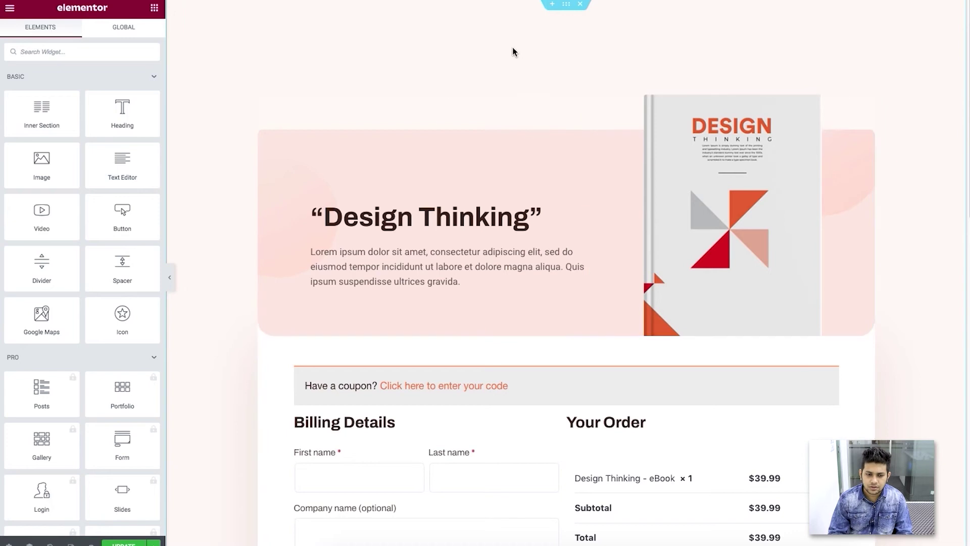
pyautogui.scroll(-9, 589, 217)
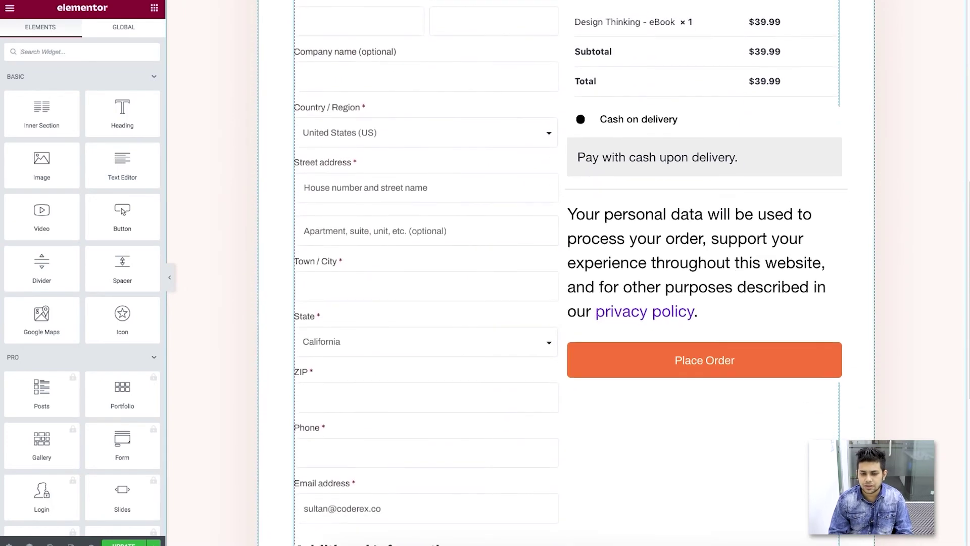
pyautogui.scroll(2, 566, 273)
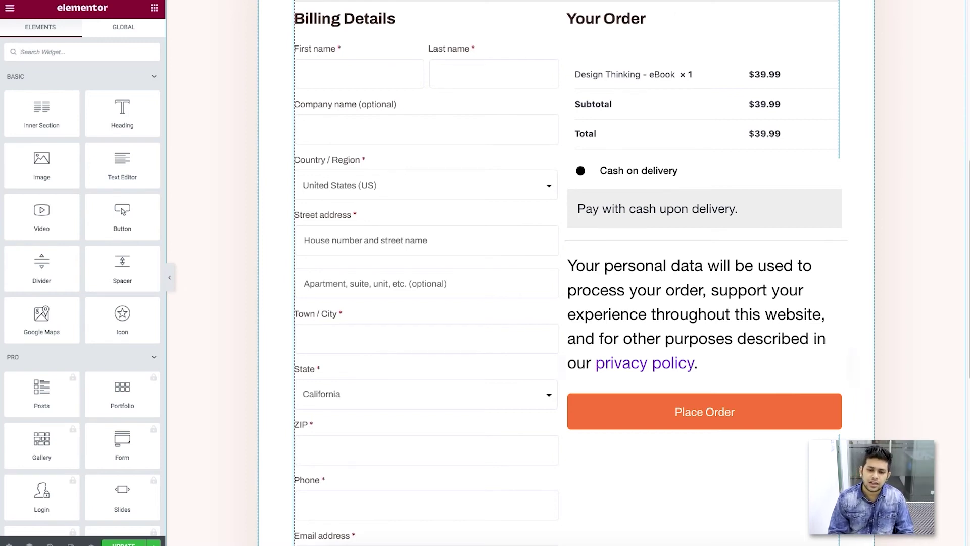
pyautogui.scroll(3, 477, 298)
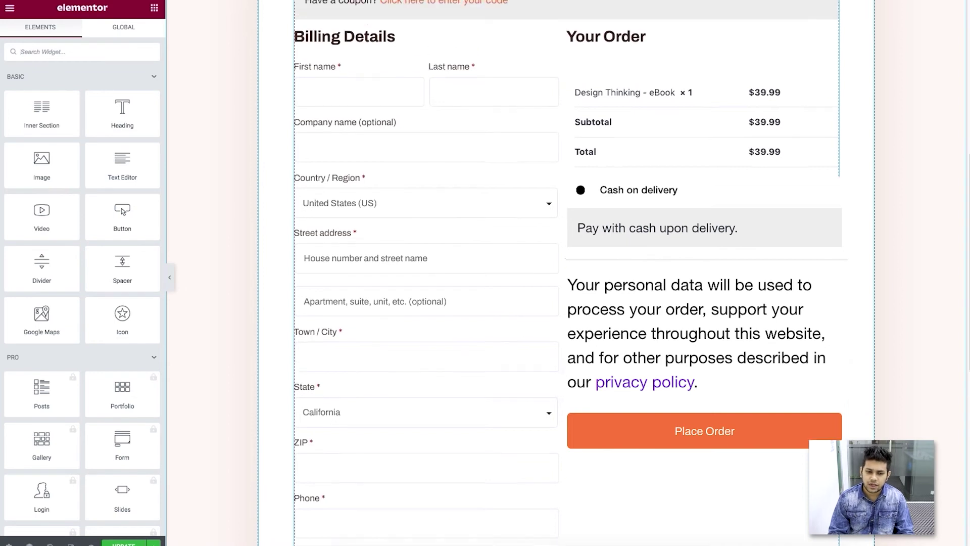
pyautogui.scroll(-5, 477, 298)
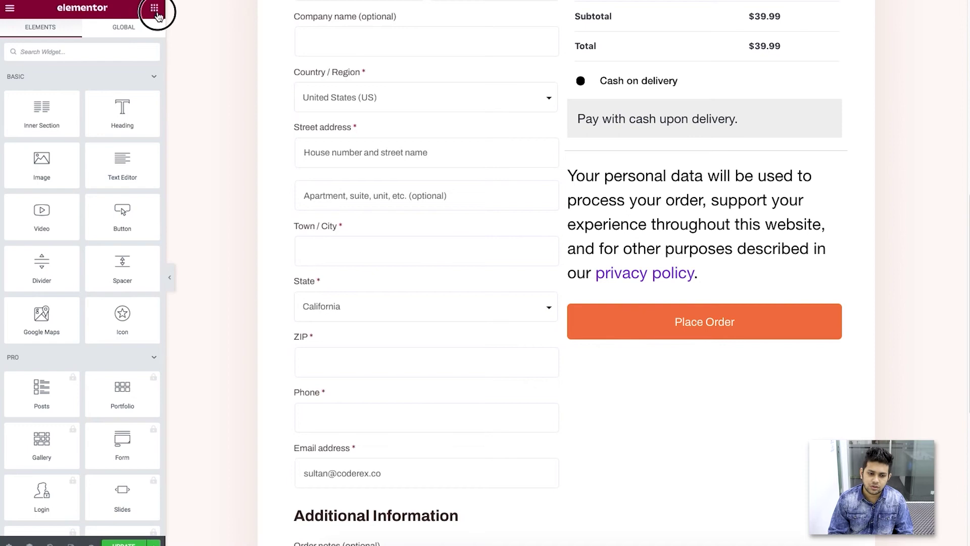
# Look through the available widgets to find the WP Funnels group.
pyautogui.scroll(-15, 101, 230)
pyautogui.scroll(-3, 103, 230)
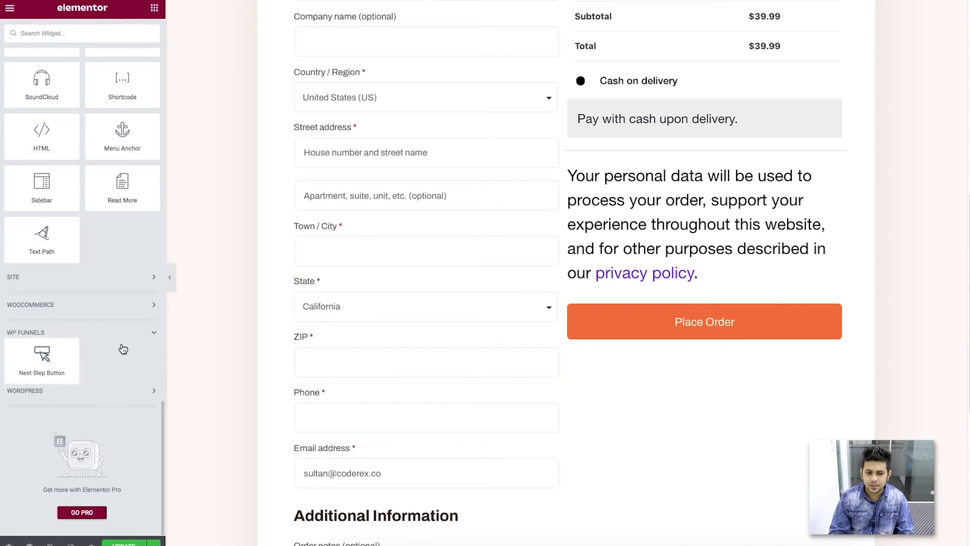
pyautogui.scroll(18, 126, 321)
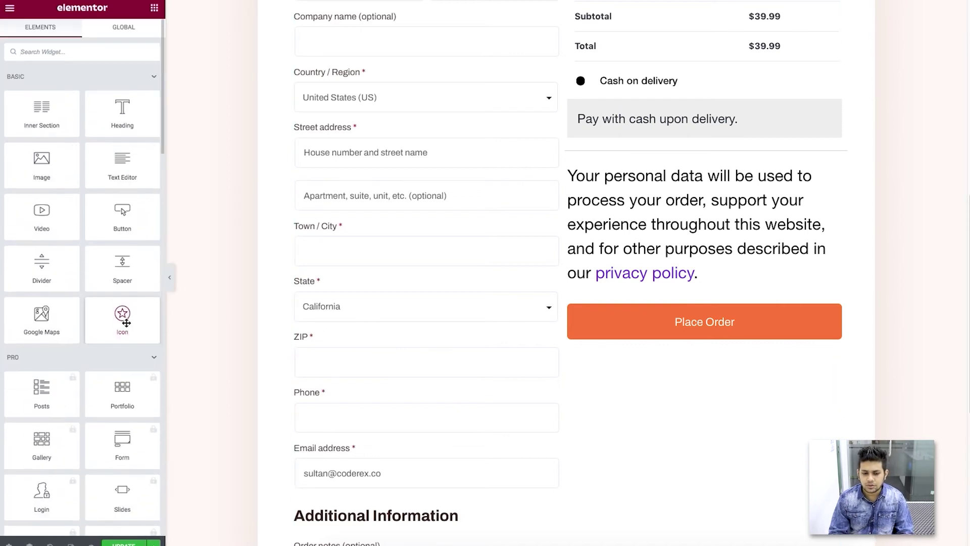
# Inspect the checkout form widget's layout and order bump settings and update the checkout page.
pyautogui.click(477, 164)
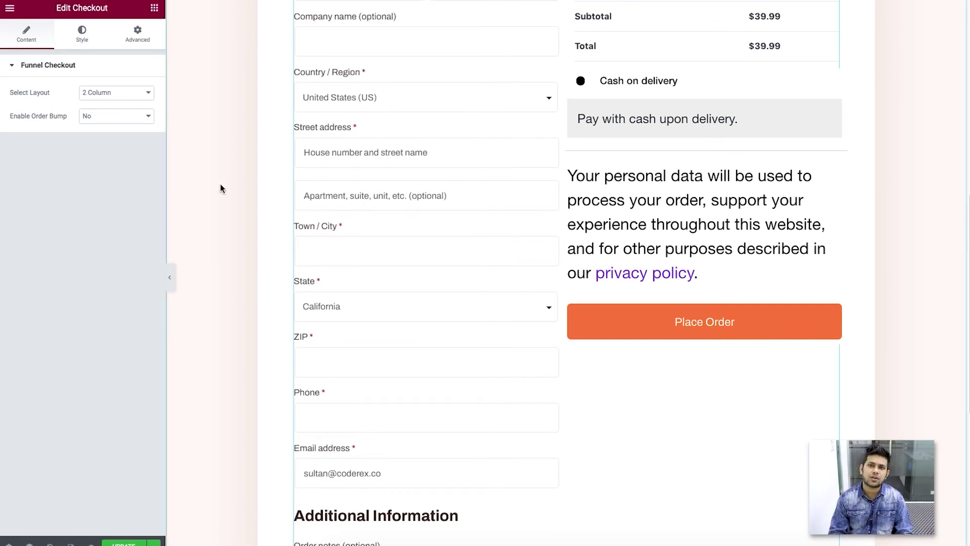
pyautogui.scroll(2, 220, 185)
pyautogui.scroll(8, 220, 185)
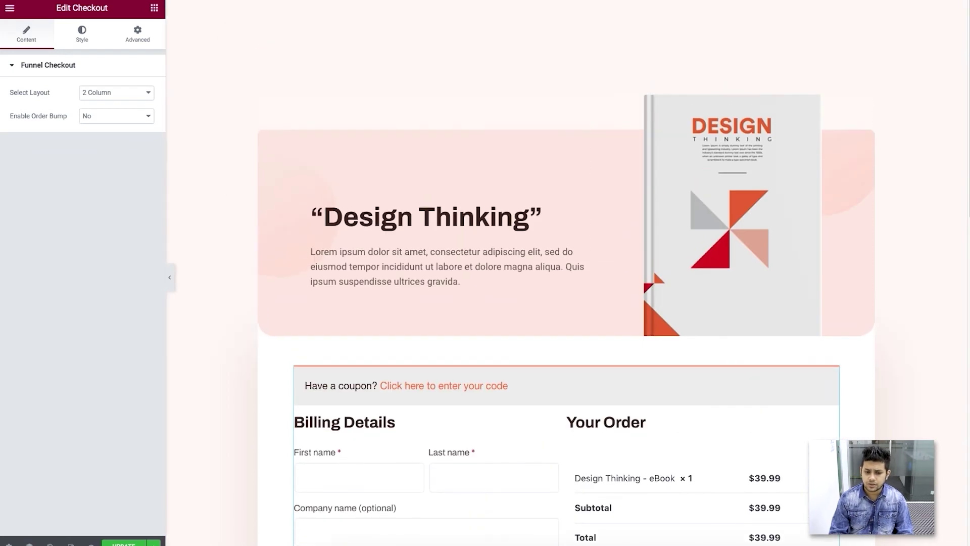
pyautogui.click(124, 542)
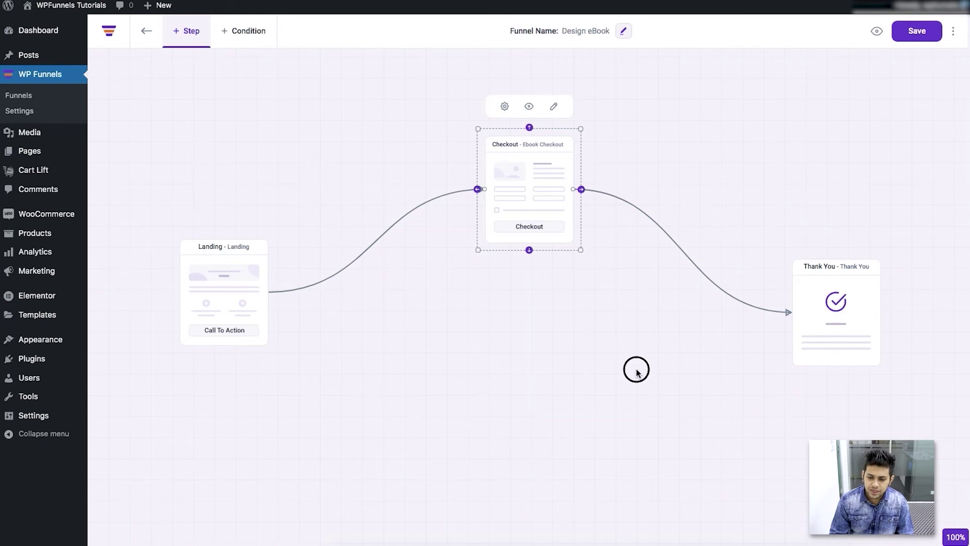
# Open the Thank You step in the Elementor editor and inspect the settings of its order details widget.
pyautogui.click(636, 370)
pyautogui.click(822, 308)
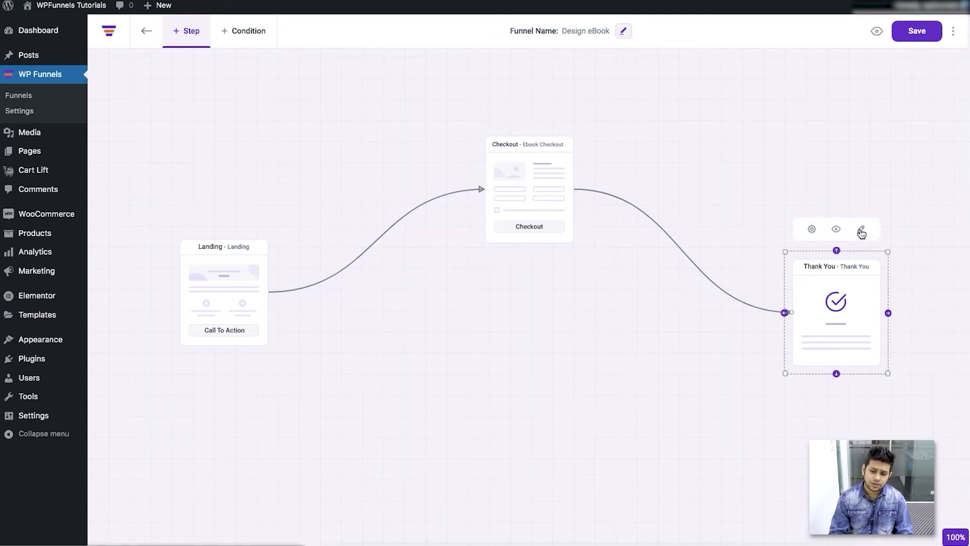
pyautogui.click(862, 231)
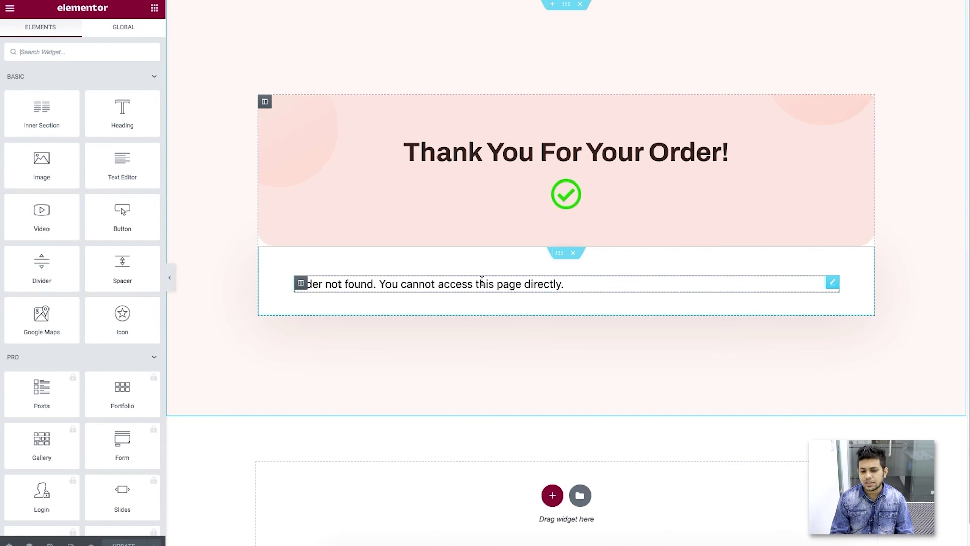
pyautogui.click(441, 284)
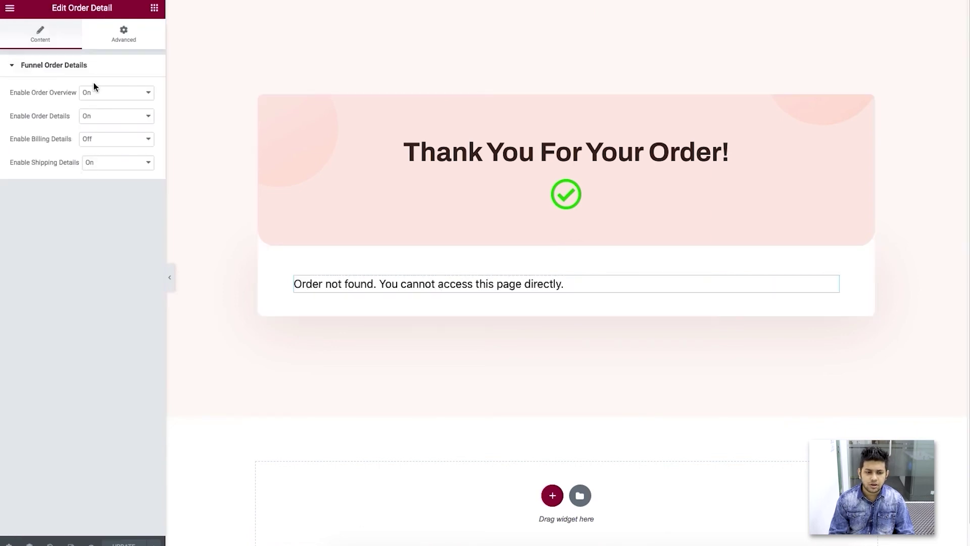
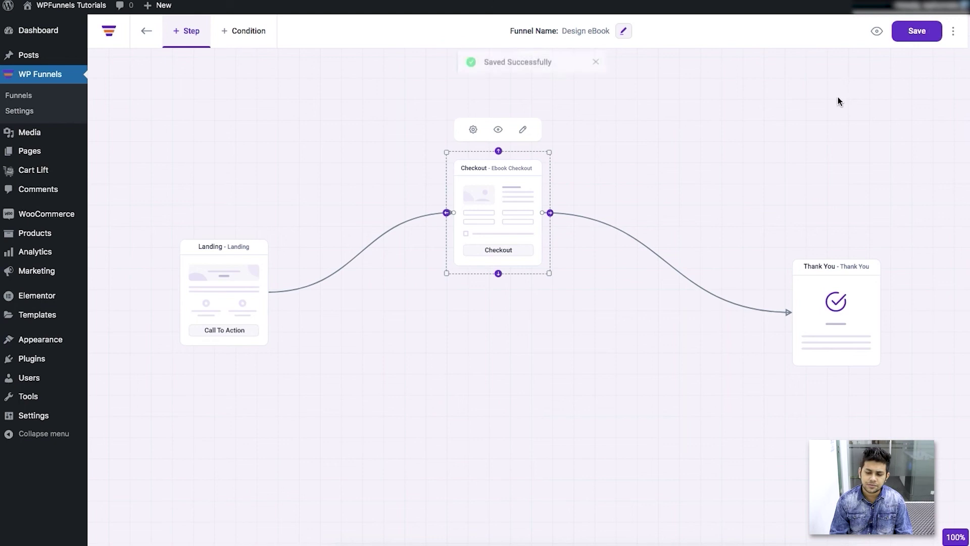
# Preview the funnel and go from its landing page to the checkout page through the GET THE BOOK button.
pyautogui.click(877, 33)
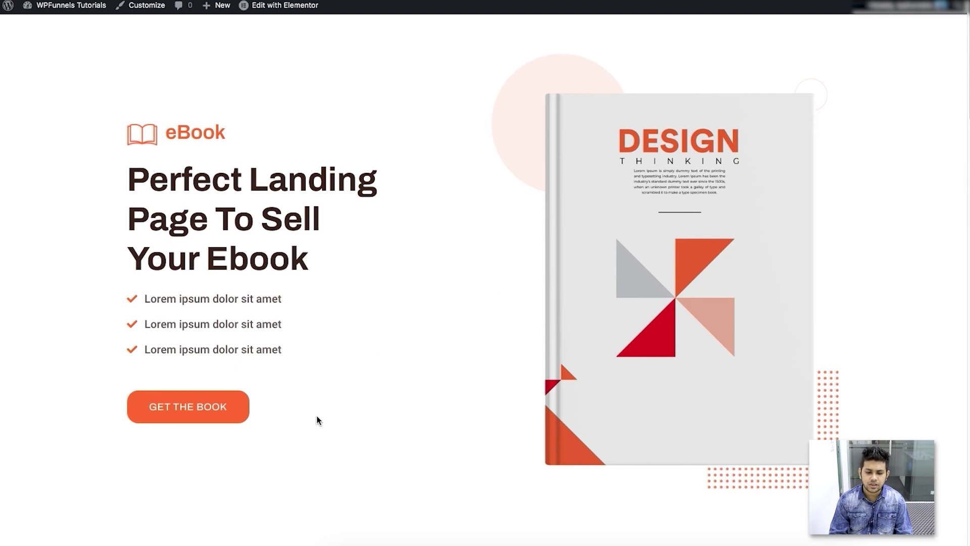
pyautogui.click(241, 420)
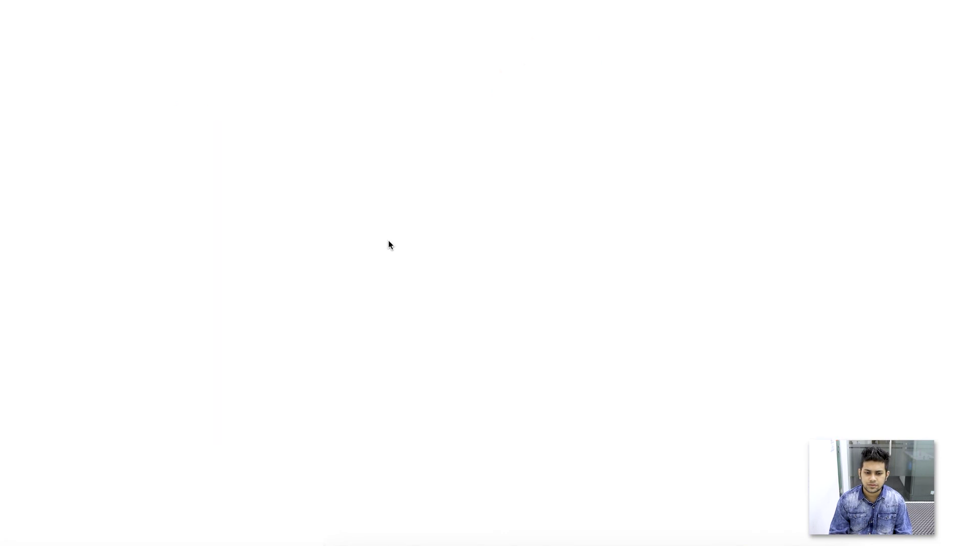
pyautogui.scroll(-5, 569, 236)
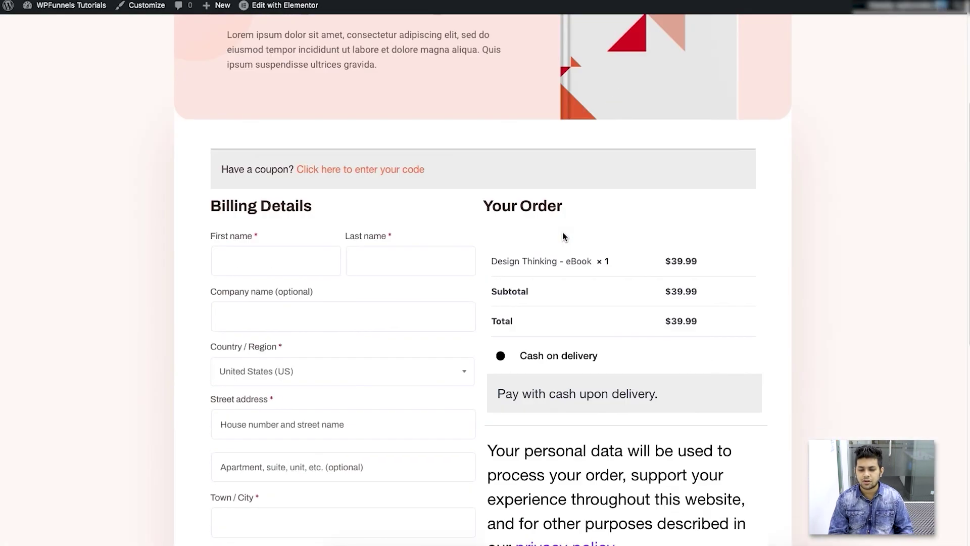
pyautogui.scroll(-5, 564, 236)
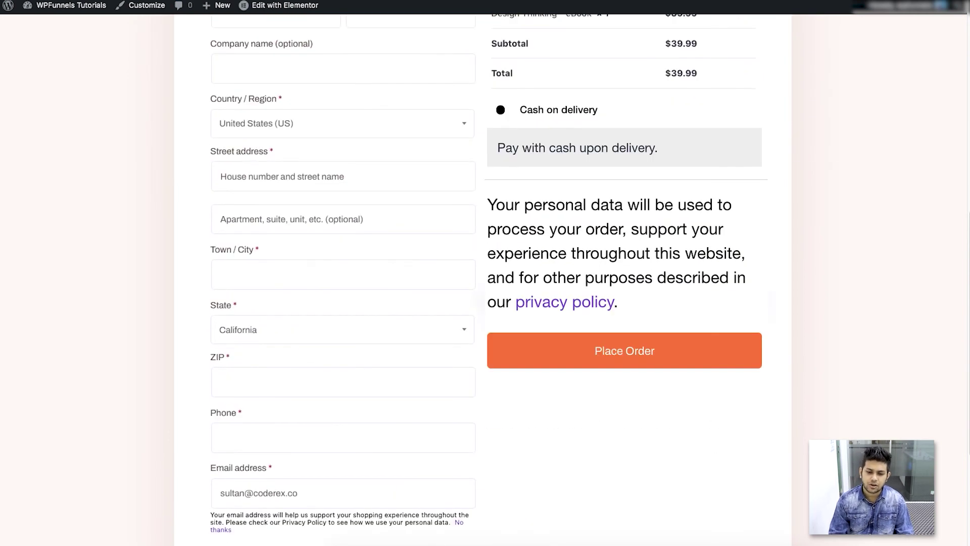
# Enter the customer's first and last name in the billing details.
pyautogui.scroll(2, 569, 236)
pyautogui.click(246, 93)
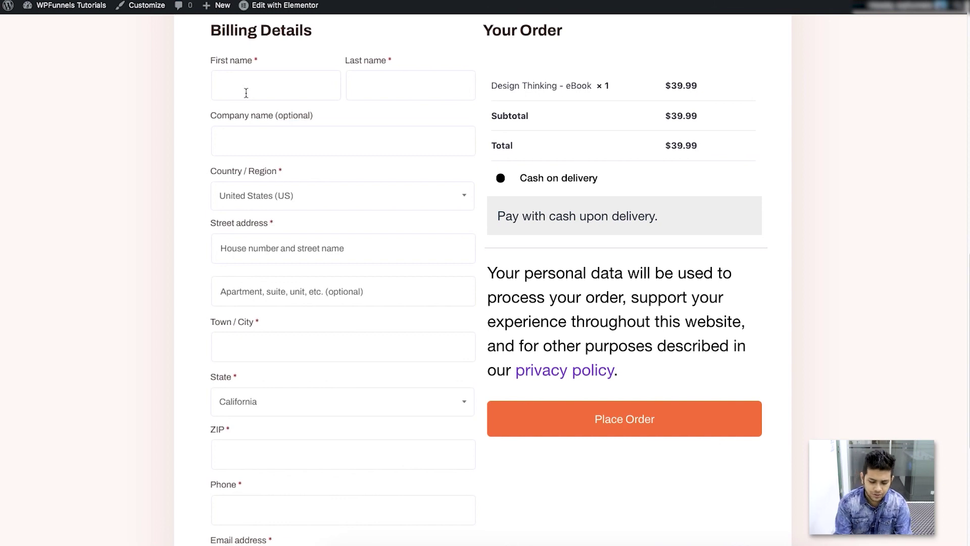
pyautogui.write('CS')
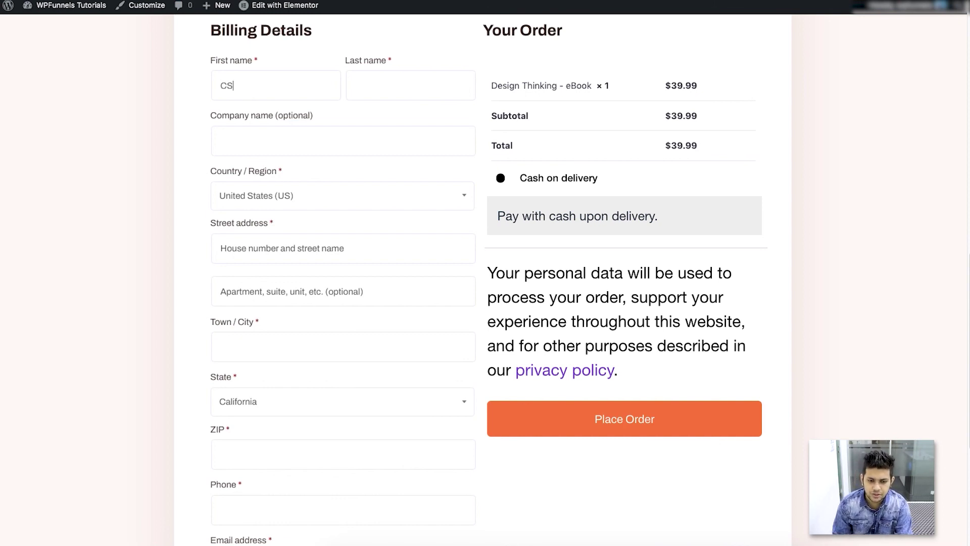
pyautogui.click(381, 81)
pyautogui.write('Sultan')
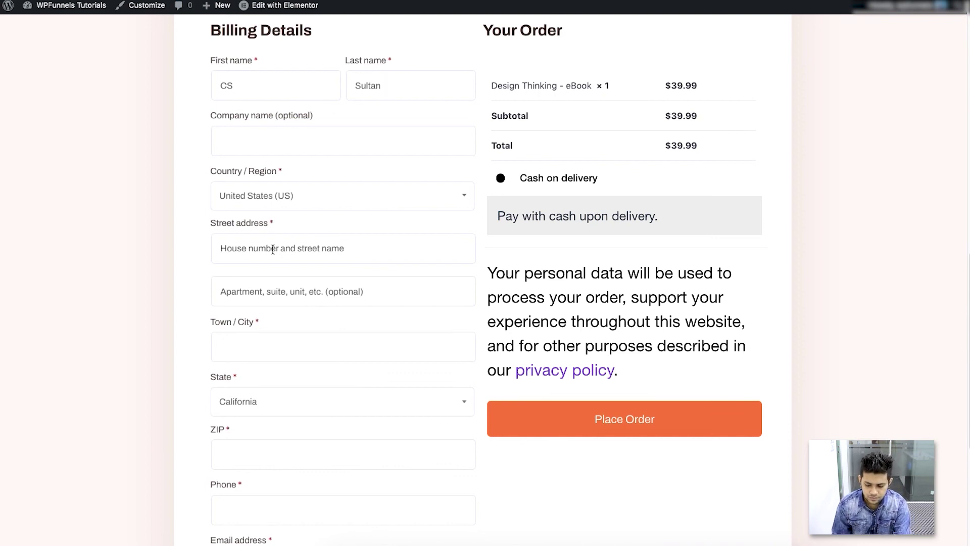
# Set the billing country to Bangladesh.
pyautogui.click(284, 194)
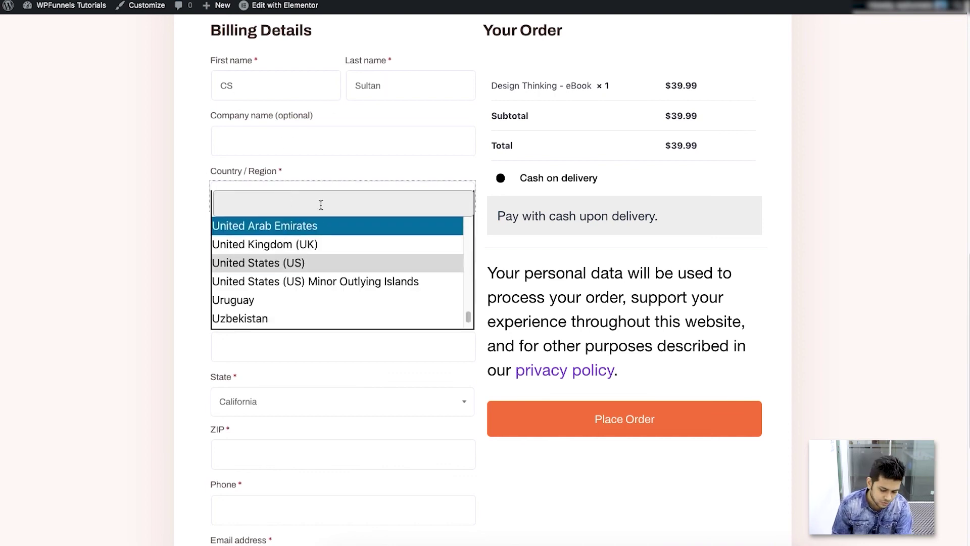
pyautogui.write('ban')
pyautogui.click(273, 245)
# Fill in the billing street address and copy the same entry into the town/city field.
pyautogui.click(278, 253)
pyautogui.write('Dhaka')
pyautogui.moveTo(250, 248); pyautogui.dragTo(194, 245)
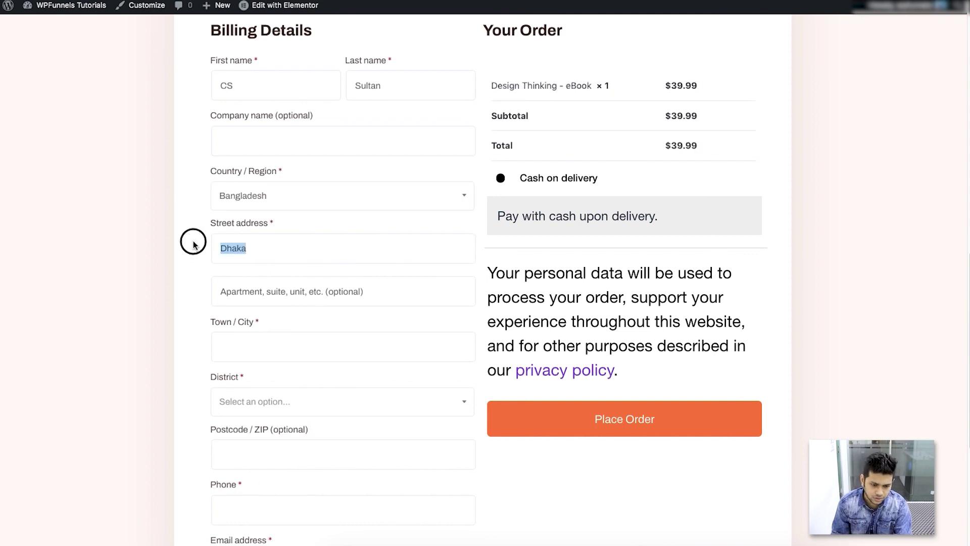
pyautogui.hotkey('ctrl', 'c')
pyautogui.click(256, 357)
pyautogui.hotkey('ctrl', 'v')
# Set the billing district to the same place as the town/city entry.
pyautogui.click(259, 403)
pyautogui.scroll(-5, 249, 500)
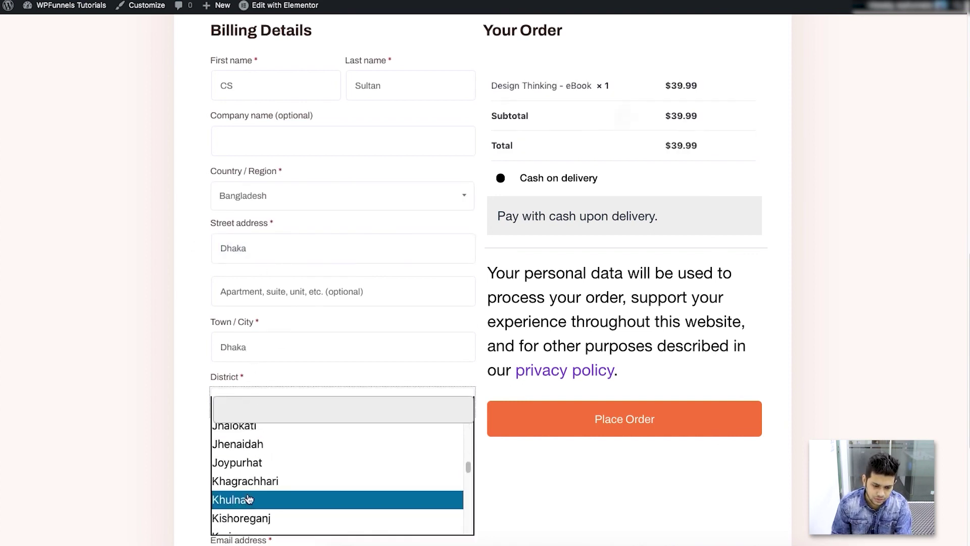
pyautogui.write('d')
pyautogui.click(262, 486)
# Enter the customer's phone number in the billing details and review the completed checkout form.
pyautogui.scroll(-2, 299, 474)
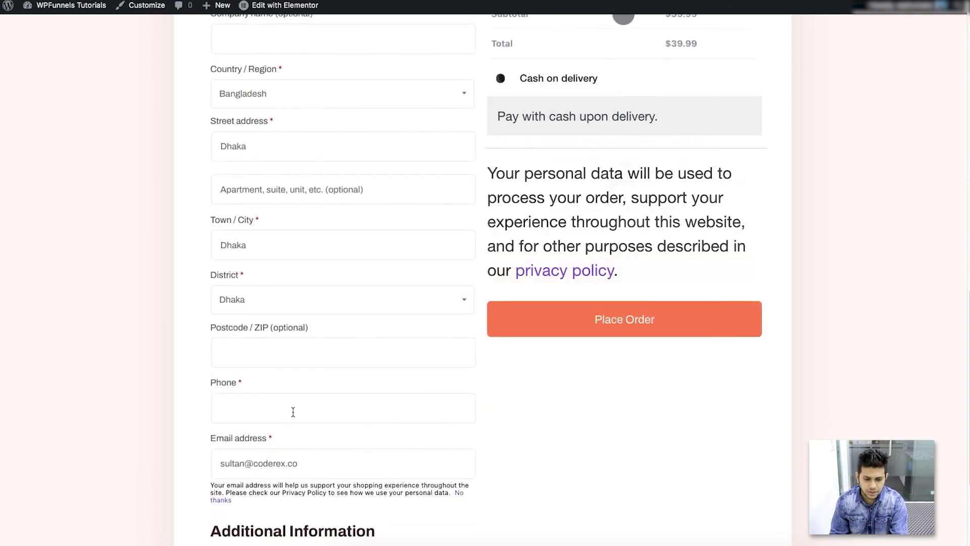
pyautogui.click(285, 401)
pyautogui.write('123456789')
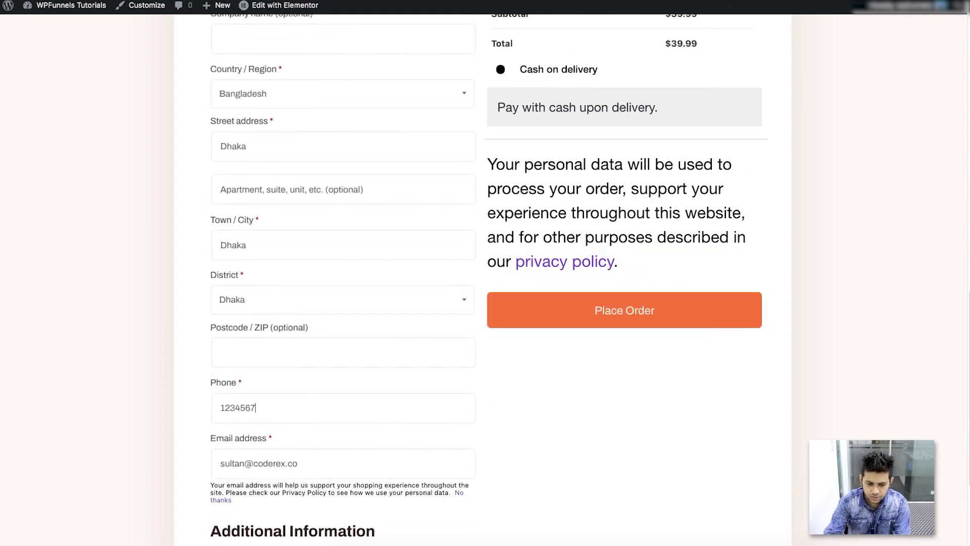
pyautogui.scroll(-4, 290, 435)
pyautogui.scroll(3, 303, 430)
pyautogui.scroll(-2, 404, 427)
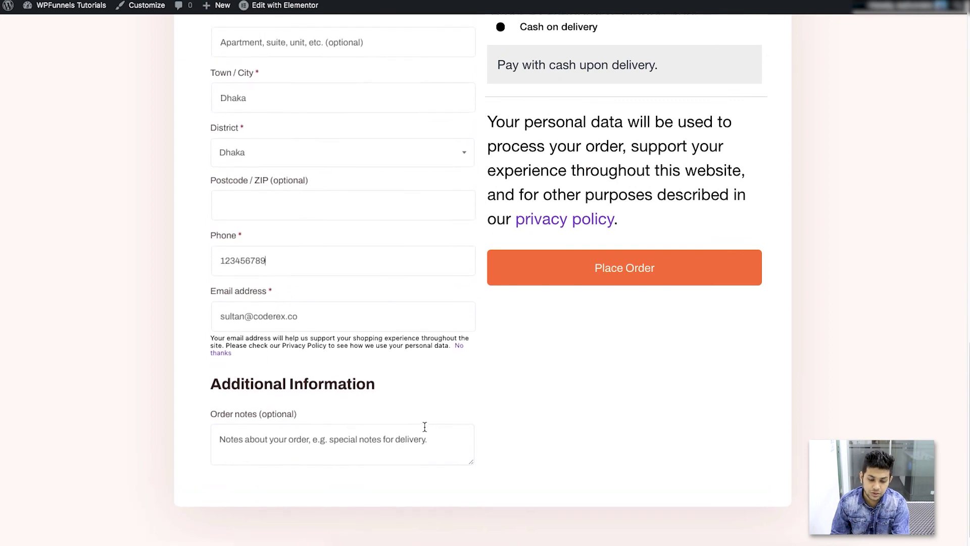
pyautogui.scroll(5, 423, 427)
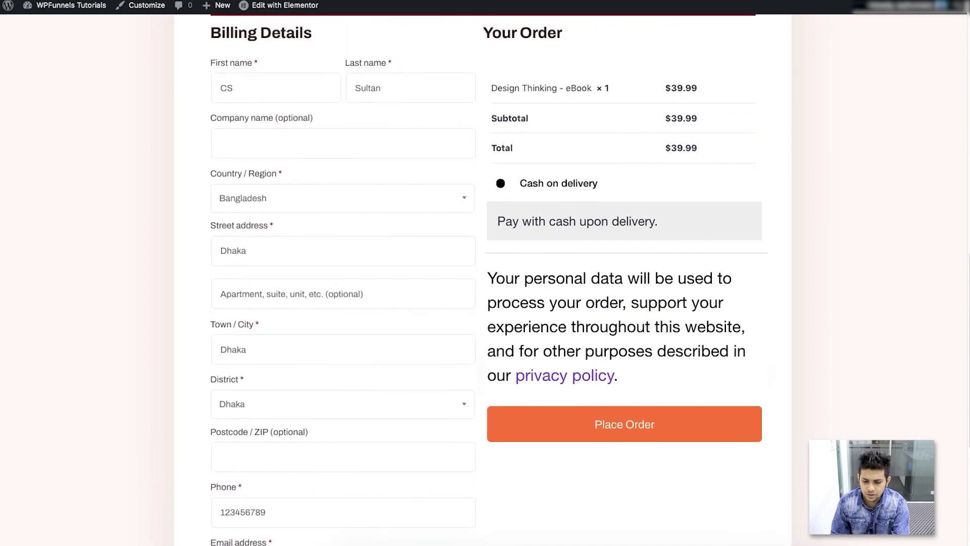
# Return to the Design eBook funnel canvas and deselect the Checkout step.
pyautogui.press('Return')
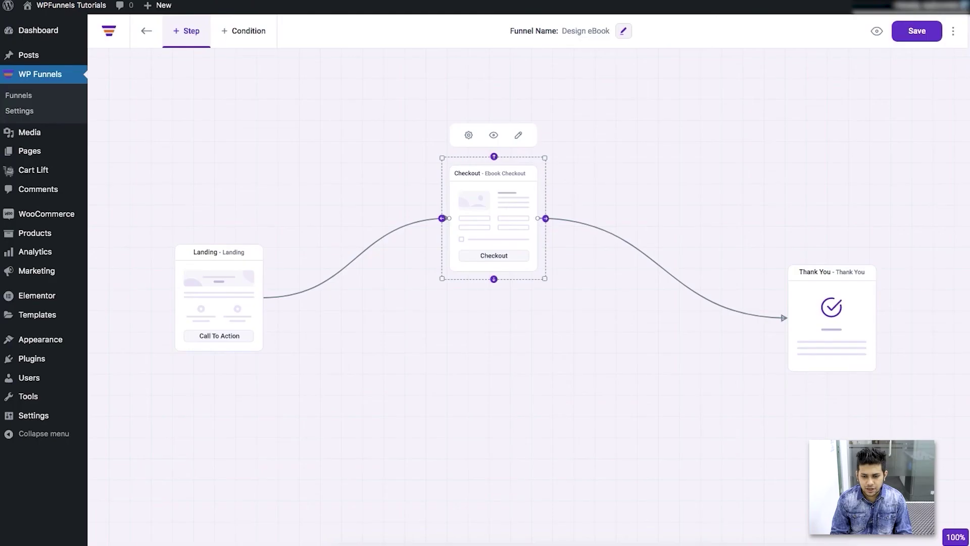
pyautogui.click(611, 184)
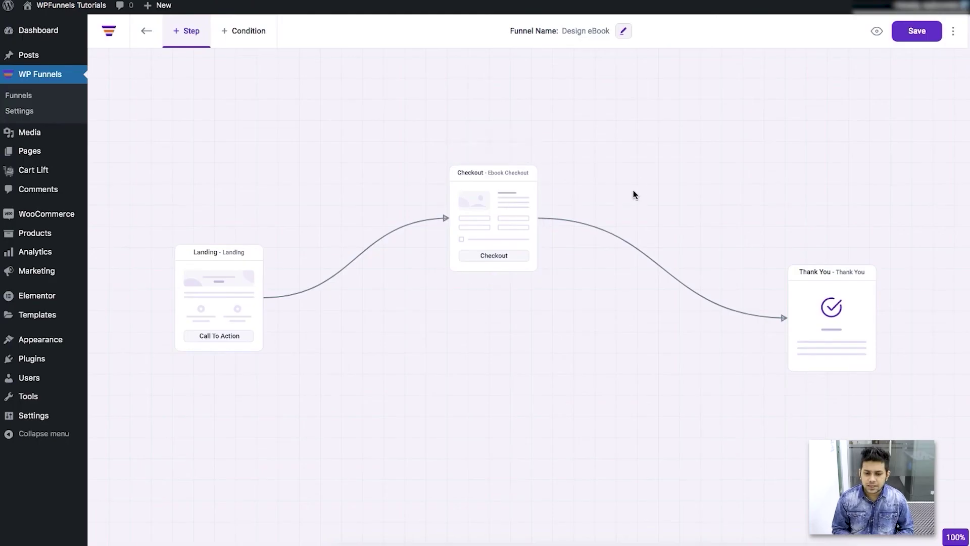